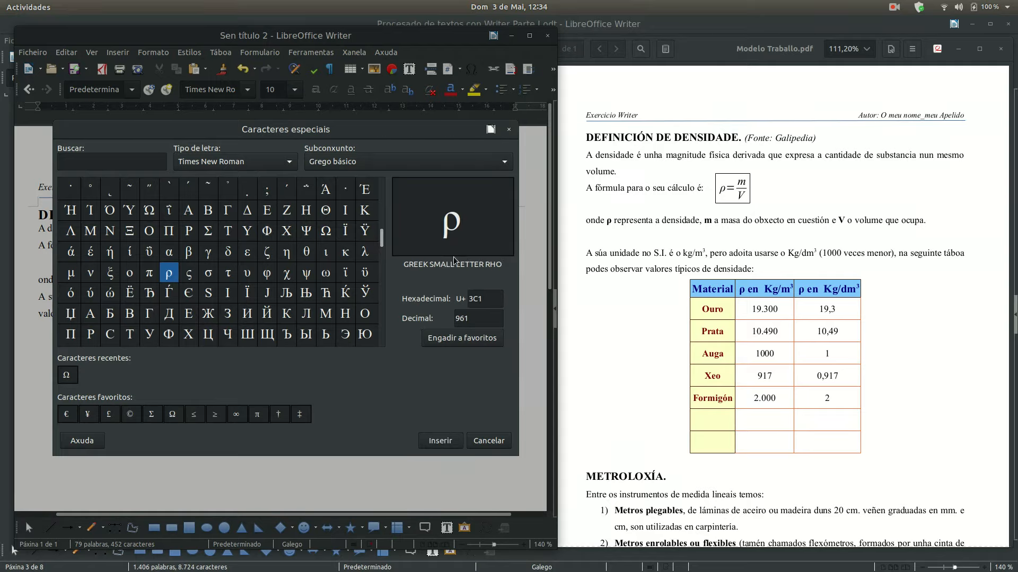
# Step: Insert the Greek small letter rho after "onde" in the formula explanation and make it bold
pyautogui.click(456, 444)
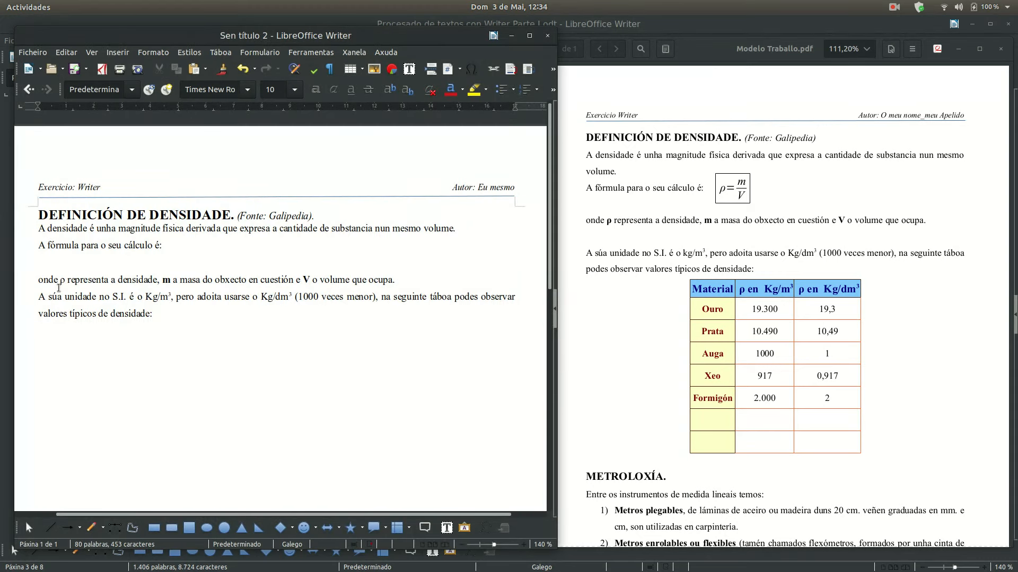
pyautogui.moveTo(59, 281); pyautogui.dragTo(63, 280)
pyautogui.click(315, 90)
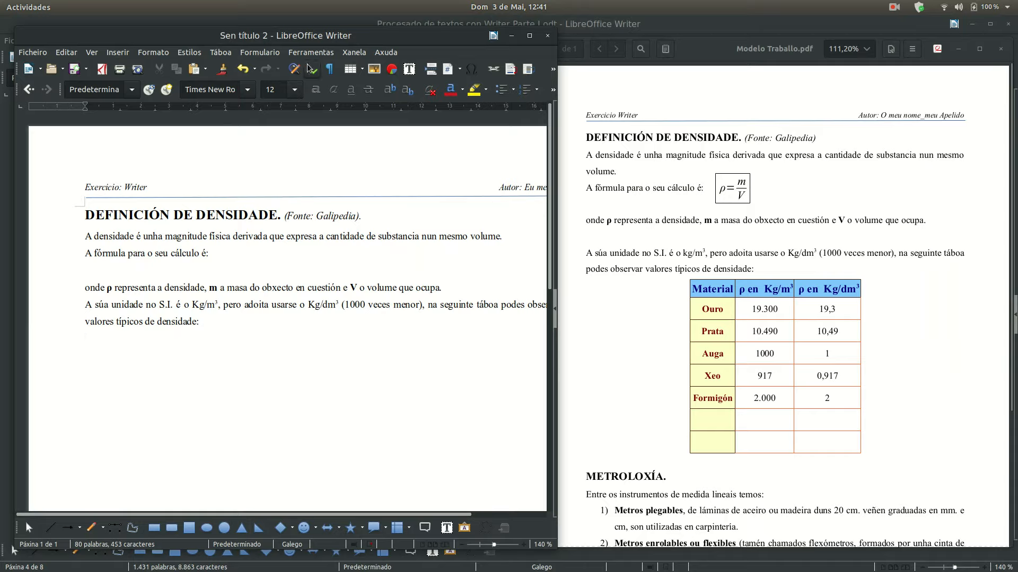
# Step: Insert a table of 3 columns and 8 rows below the text and narrow its columns to about 7.81 cm overall
pyautogui.click(363, 73)
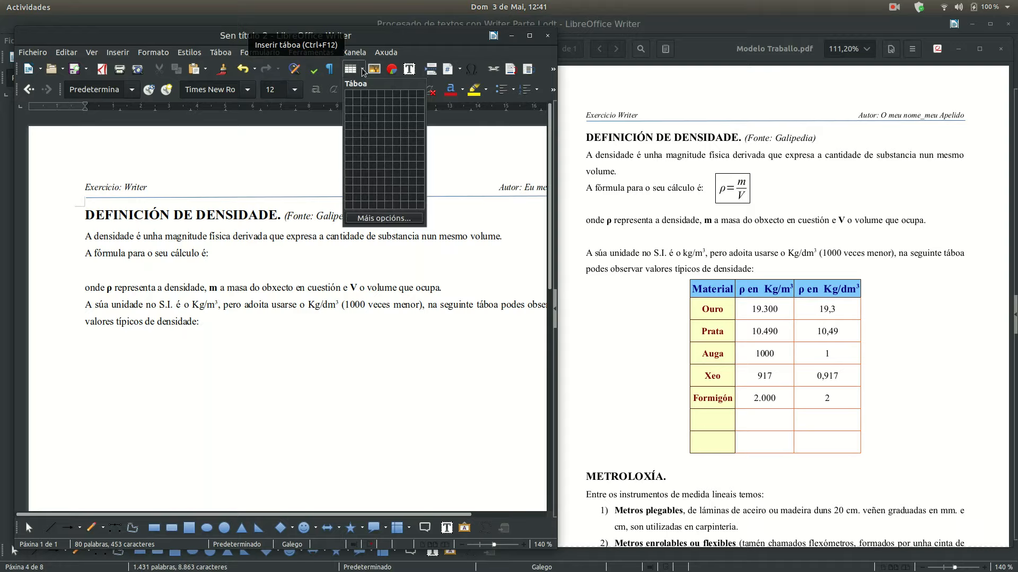
pyautogui.click(361, 147)
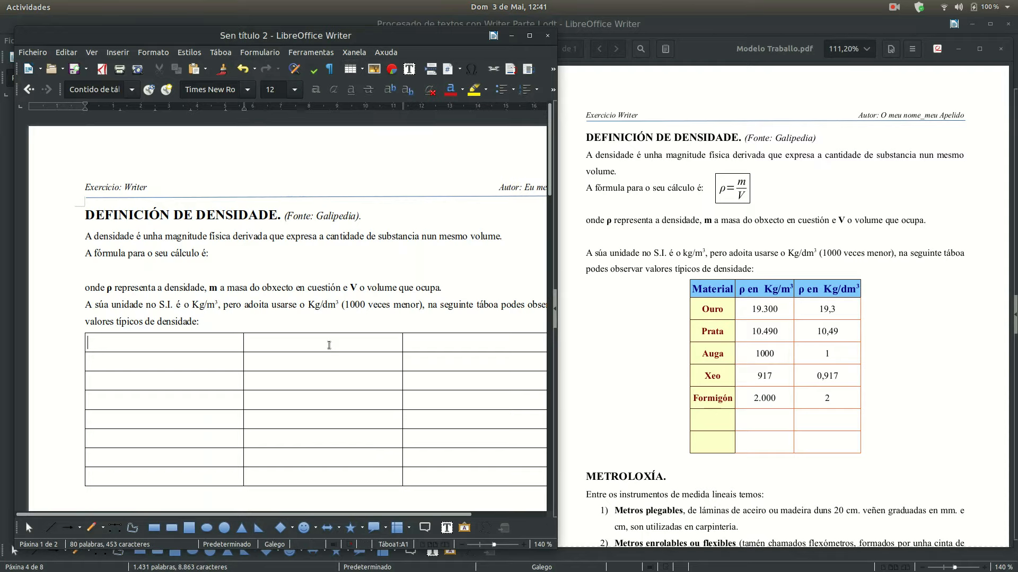
pyautogui.moveTo(30, 346); pyautogui.dragTo(111, 346)
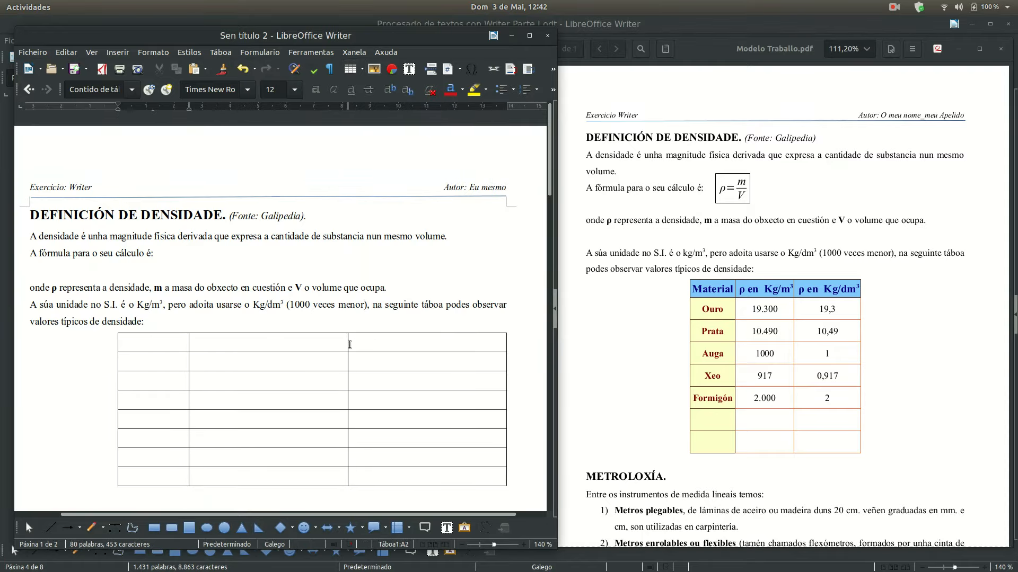
pyautogui.moveTo(347, 345); pyautogui.dragTo(266, 349)
pyautogui.moveTo(507, 343); pyautogui.dragTo(337, 349)
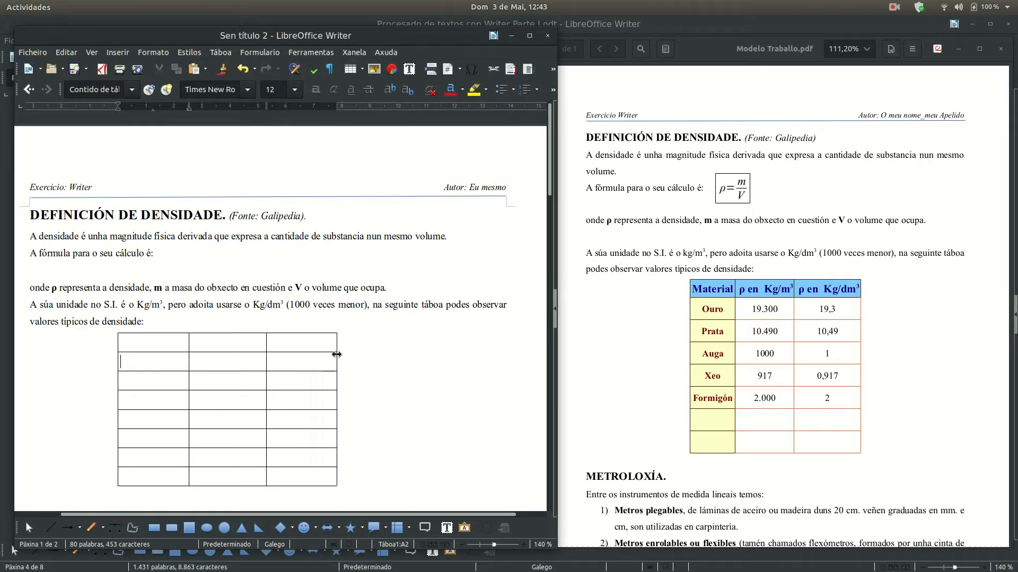
# Step: Set the table's alignment to centred on the page
pyautogui.rightClick(129, 344)
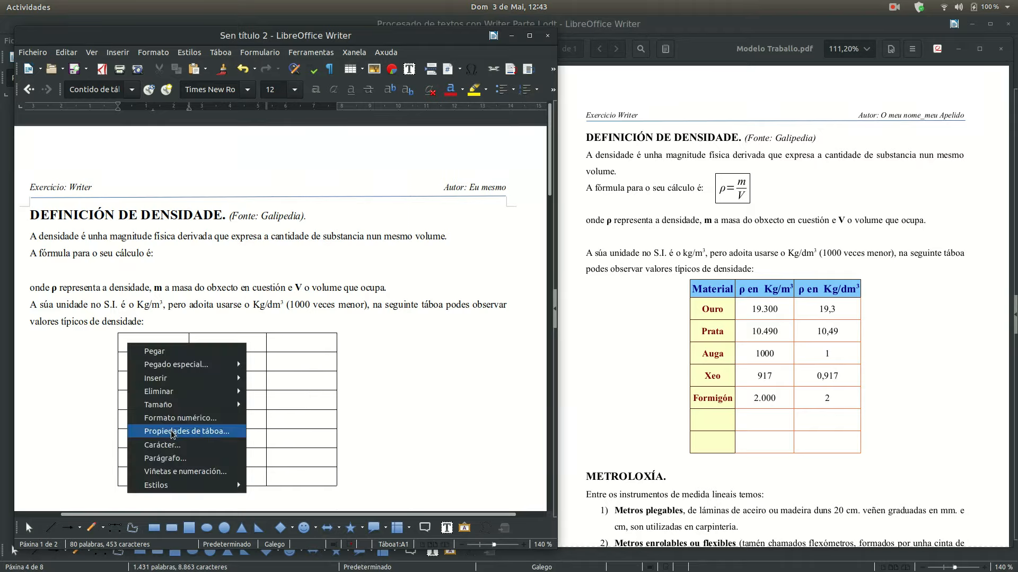
pyautogui.click(175, 432)
pyautogui.click(462, 269)
pyautogui.click(362, 416)
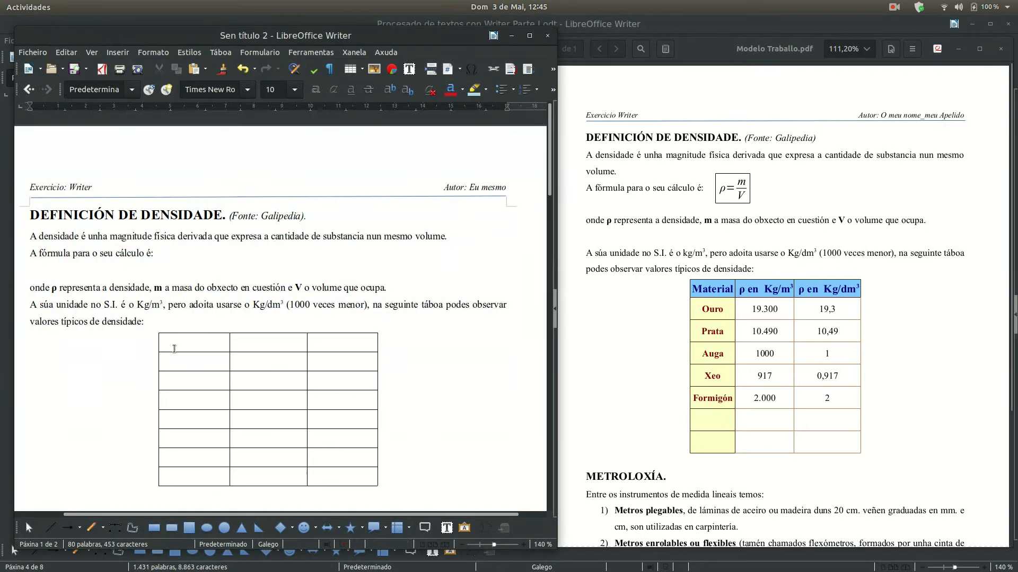
# Step: Change the border colour of all the table's cells to crimson
pyautogui.moveTo(172, 345); pyautogui.dragTo(326, 477)
pyautogui.rightClick(259, 383)
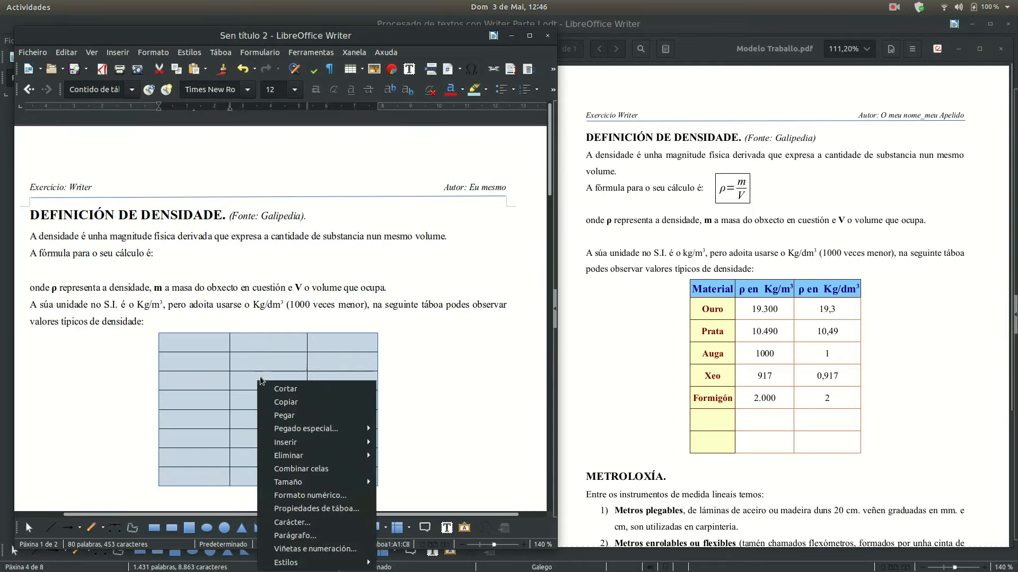
pyautogui.click(307, 509)
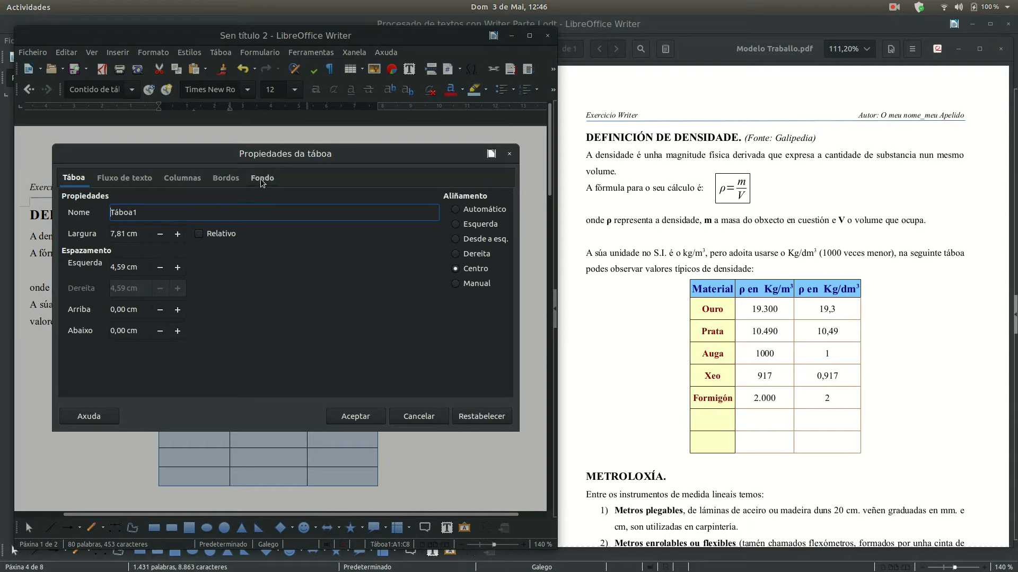
pyautogui.click(232, 180)
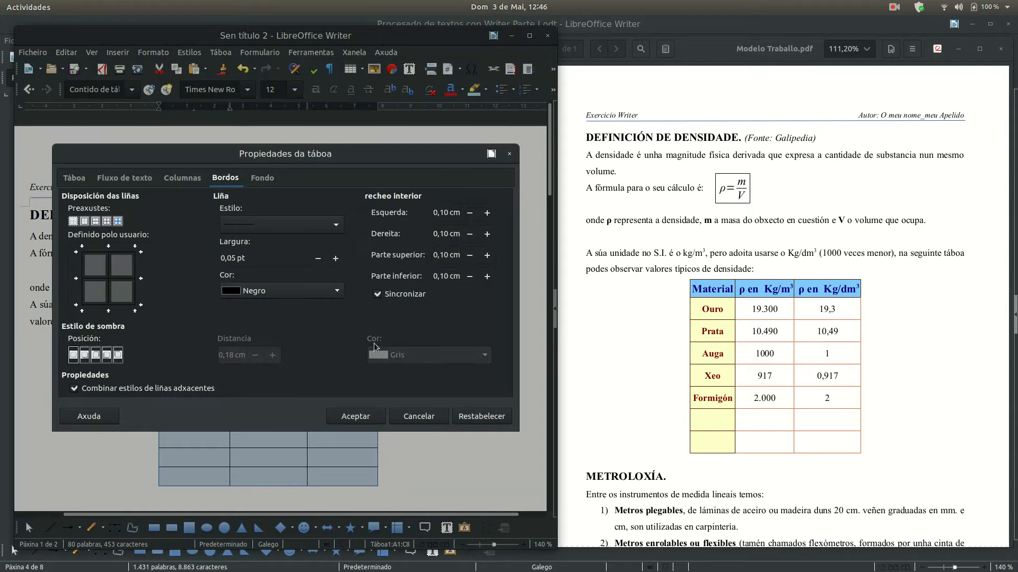
pyautogui.click(338, 292)
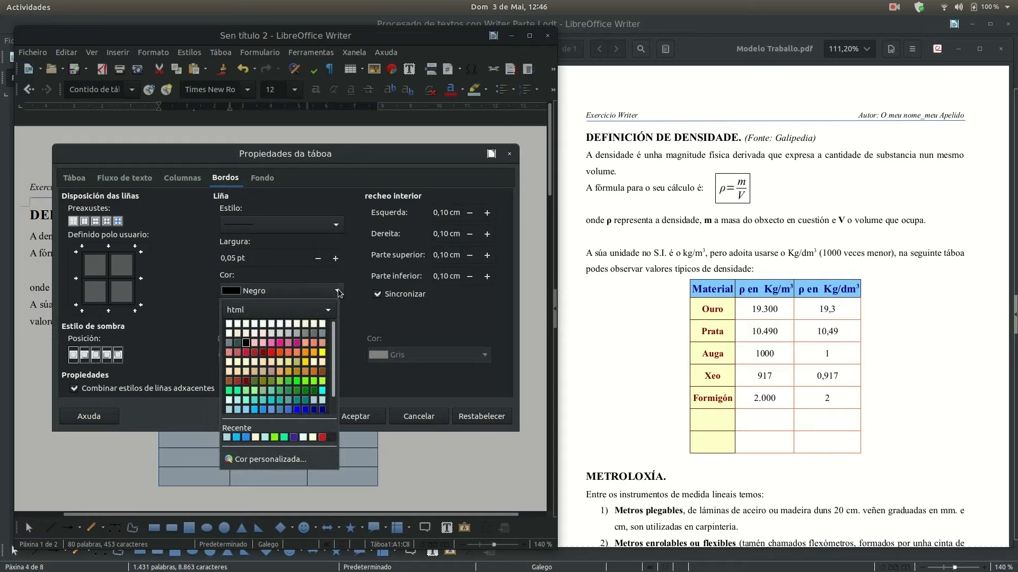
pyautogui.click(248, 352)
pyautogui.click(352, 417)
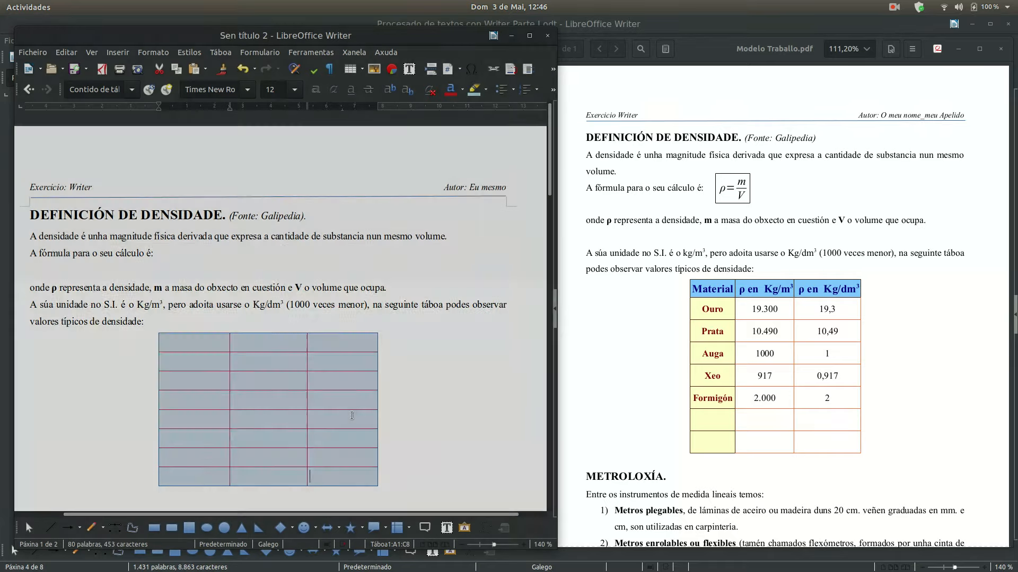
# Step: Enter the headings Material, En Kg/m3 and En Kg/dm3, the material names Ouro, Prata, Xeo and Formigón, and 19.300 for Ouro
pyautogui.click(191, 346)
pyautogui.write('Ma')
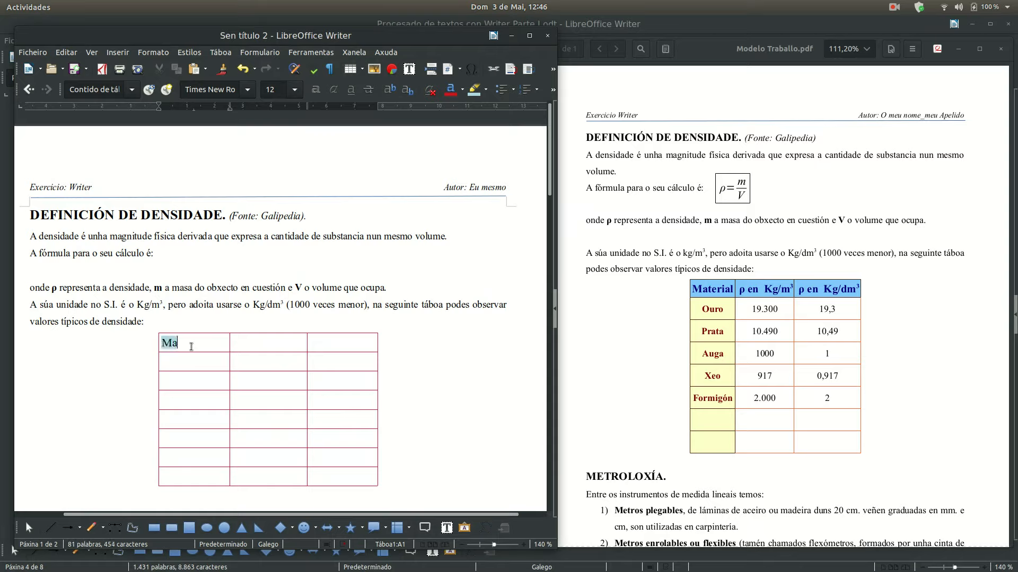
pyautogui.write('terial ')
pyautogui.write('En K')
pyautogui.write('g')
pyautogui.write('/m3')
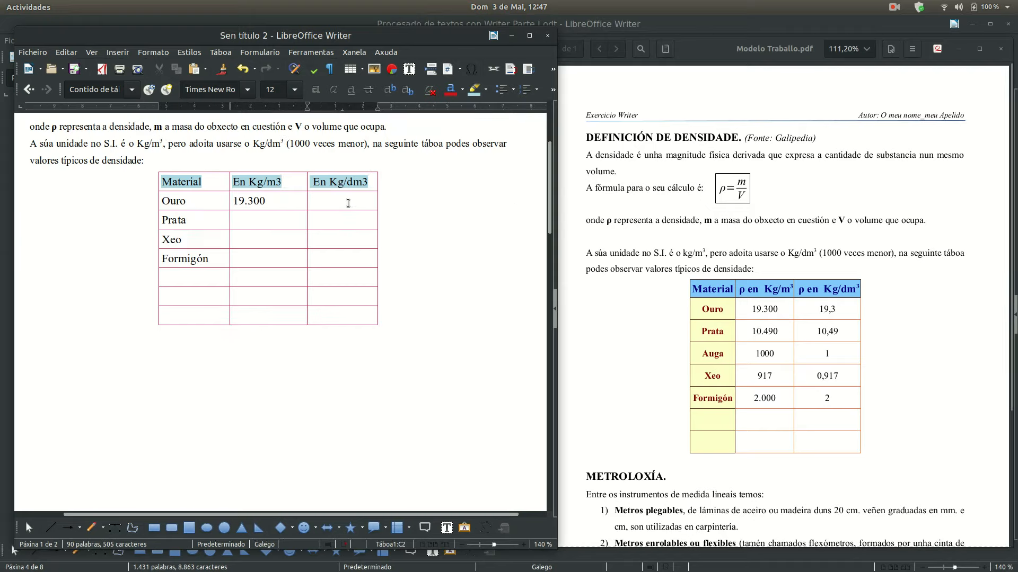
# Step: Complete the densities: Ouro 19,3; Prata 10.490 and 10,49; Auga 1000 and 1; Xeo 917 and 0,917; Formigón 2.000 and 2
pyautogui.write('19,3')
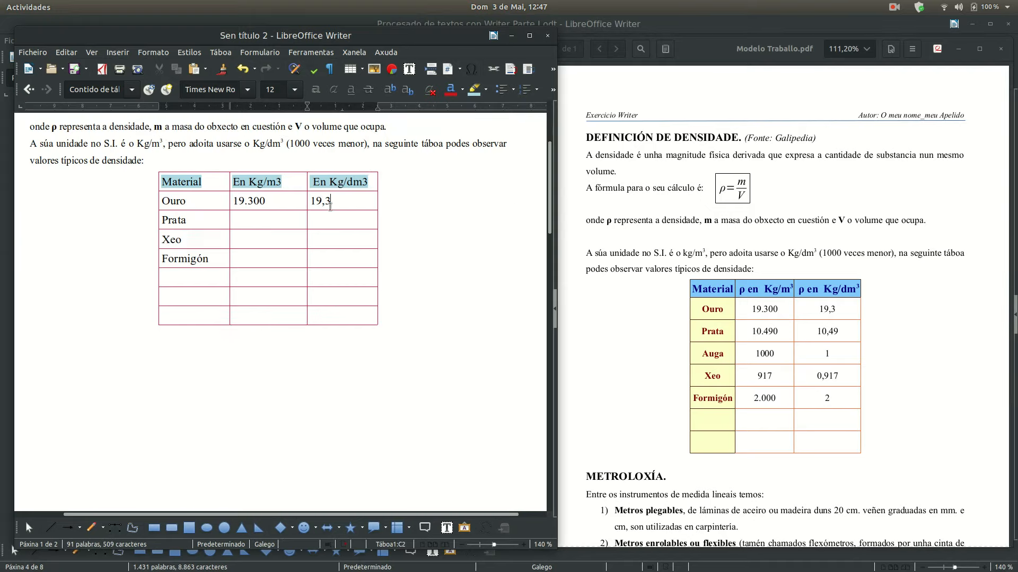
pyautogui.write('10.49')
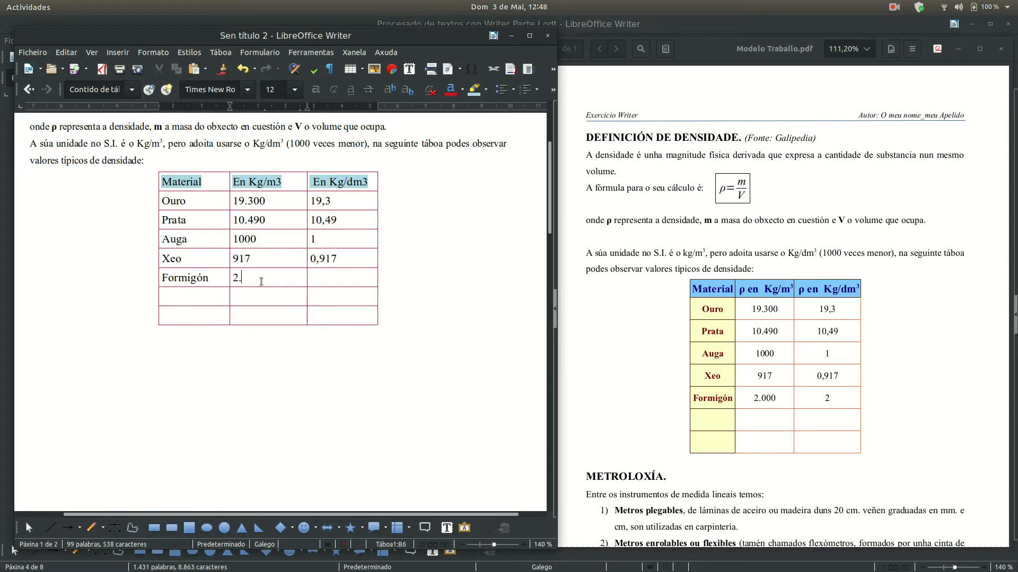
pyautogui.write('000')
pyautogui.write('2')
# Step: Give the three cells of the table's header row a sky-blue background
pyautogui.moveTo(170, 183); pyautogui.dragTo(323, 183)
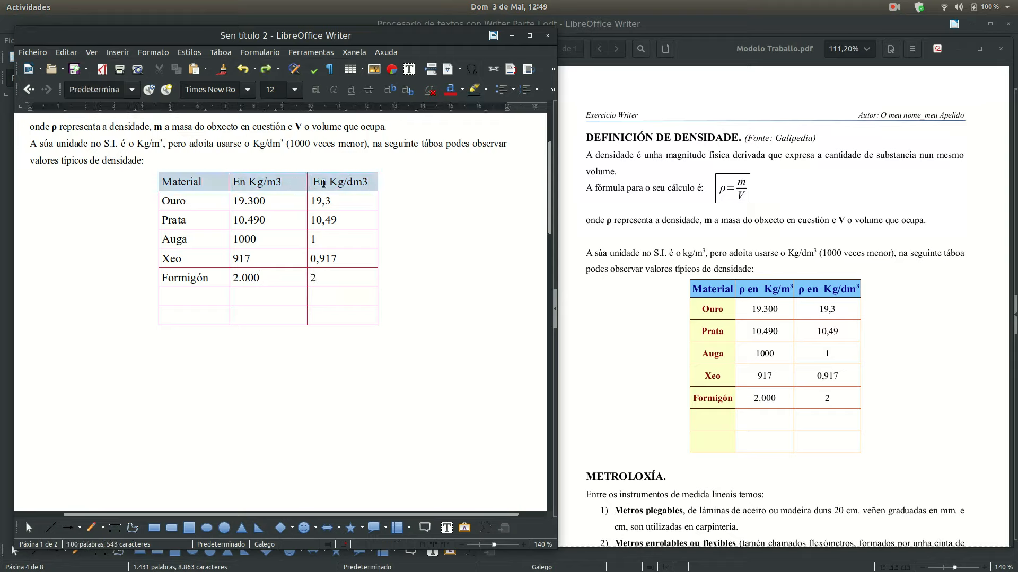
pyautogui.rightClick(332, 184)
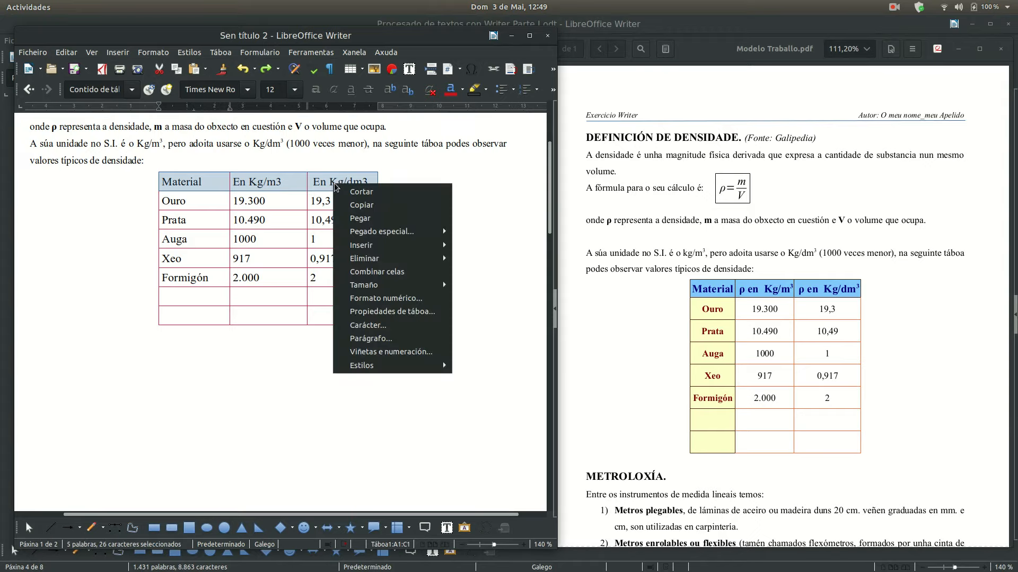
pyautogui.click(376, 313)
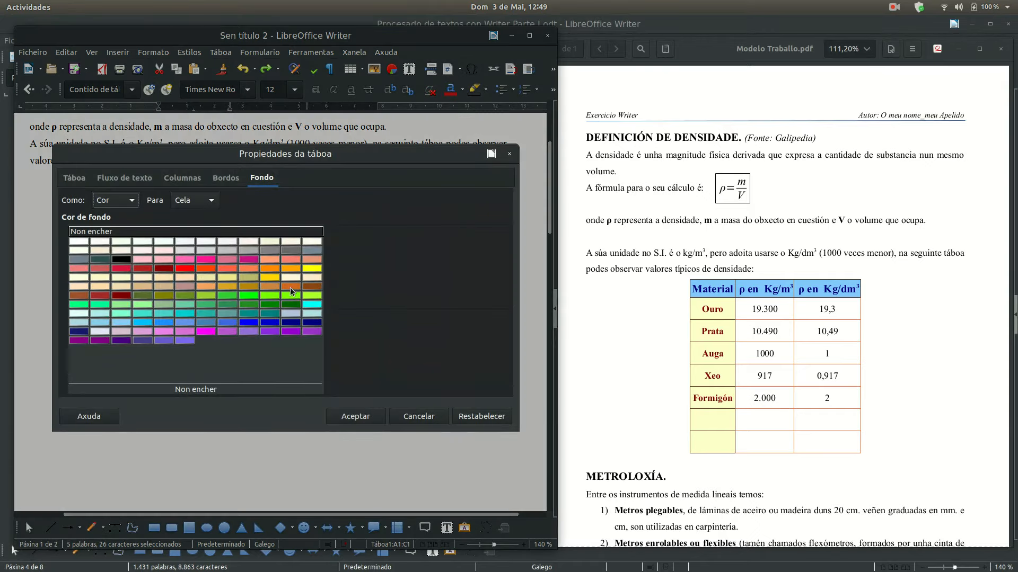
pyautogui.click(101, 324)
pyautogui.click(356, 416)
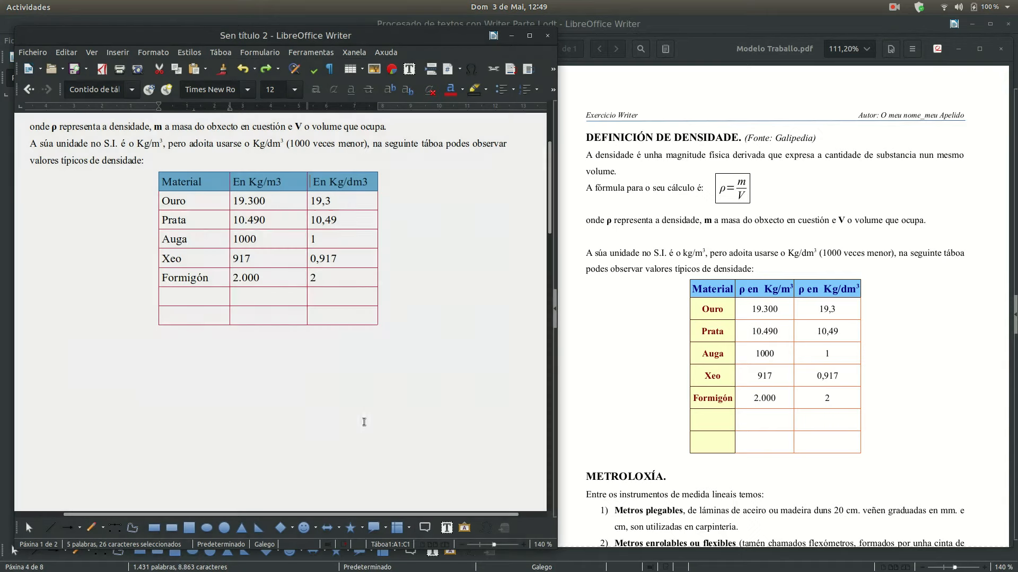
# Step: Format the header row's text in dark blue and bold
pyautogui.click(464, 90)
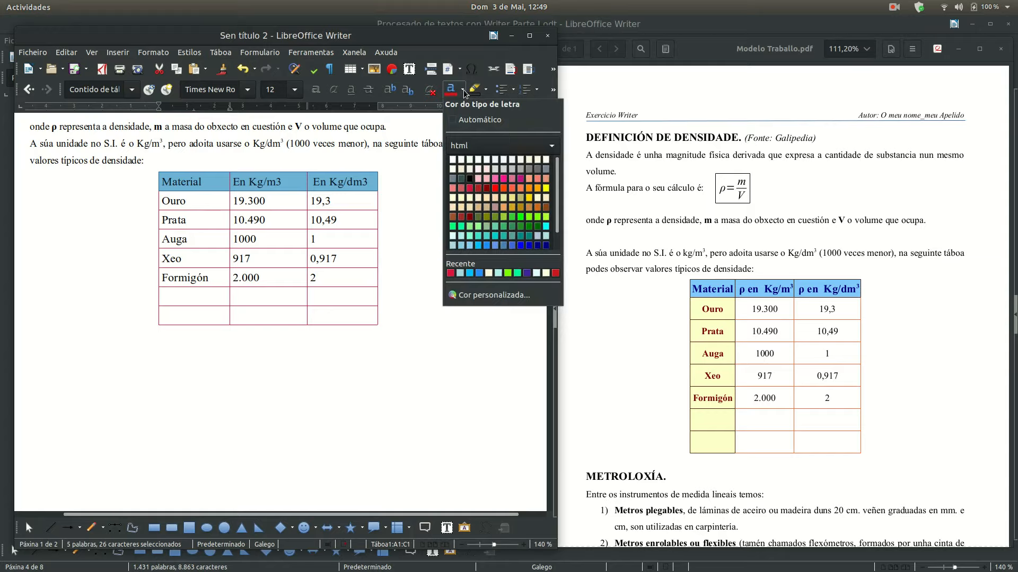
pyautogui.click(529, 245)
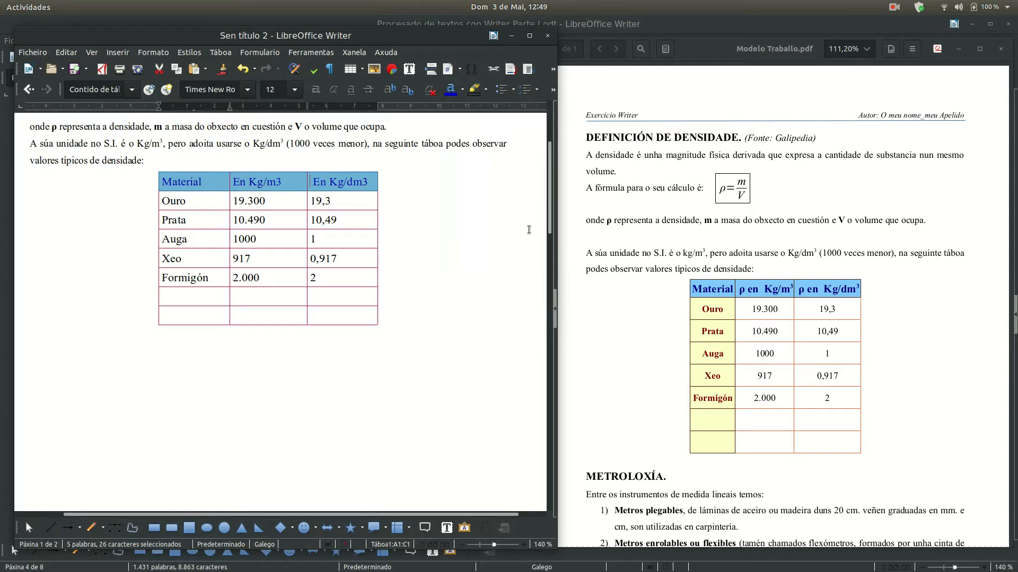
pyautogui.click(316, 91)
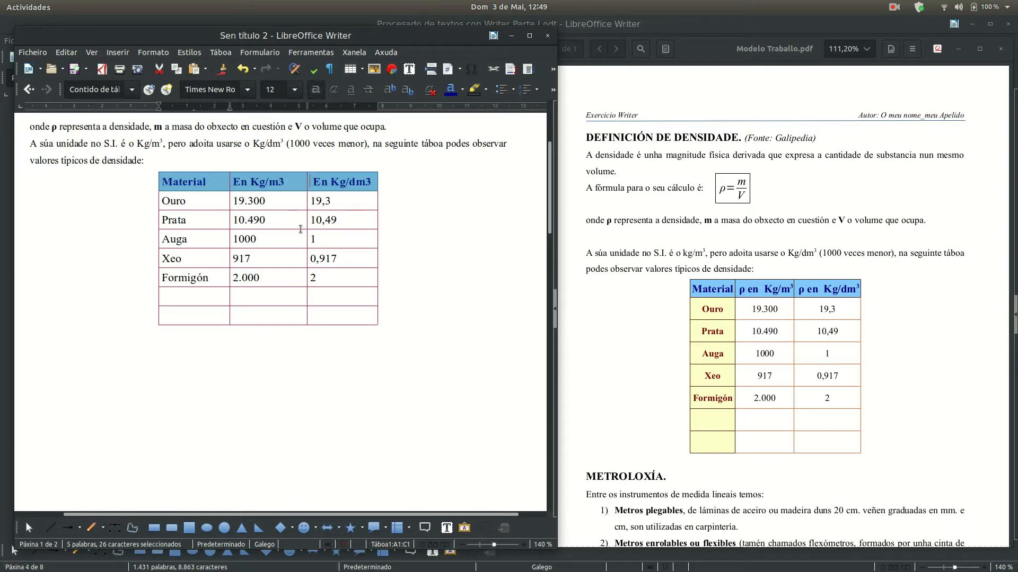
pyautogui.click(413, 207)
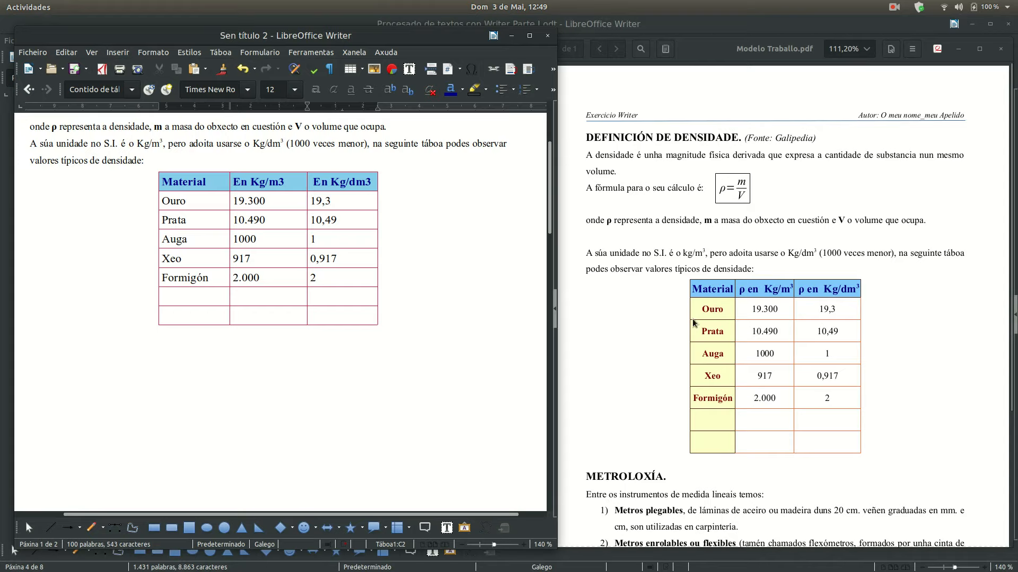
# Step: Give the first-column cells below the Material heading a light yellow background
pyautogui.moveTo(165, 200); pyautogui.dragTo(211, 312)
pyautogui.rightClick(224, 257)
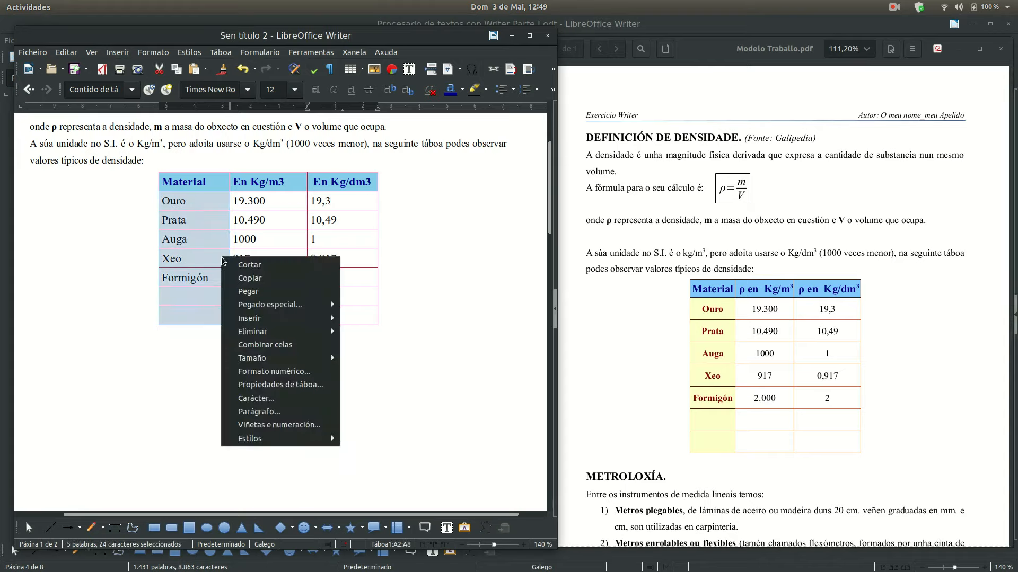
pyautogui.click(261, 390)
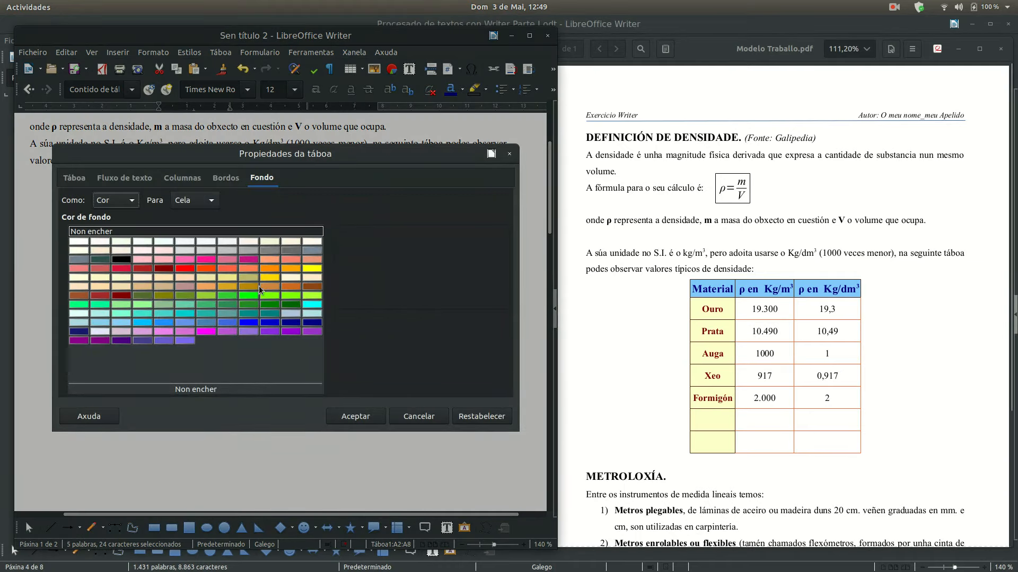
pyautogui.click(75, 278)
pyautogui.click(346, 417)
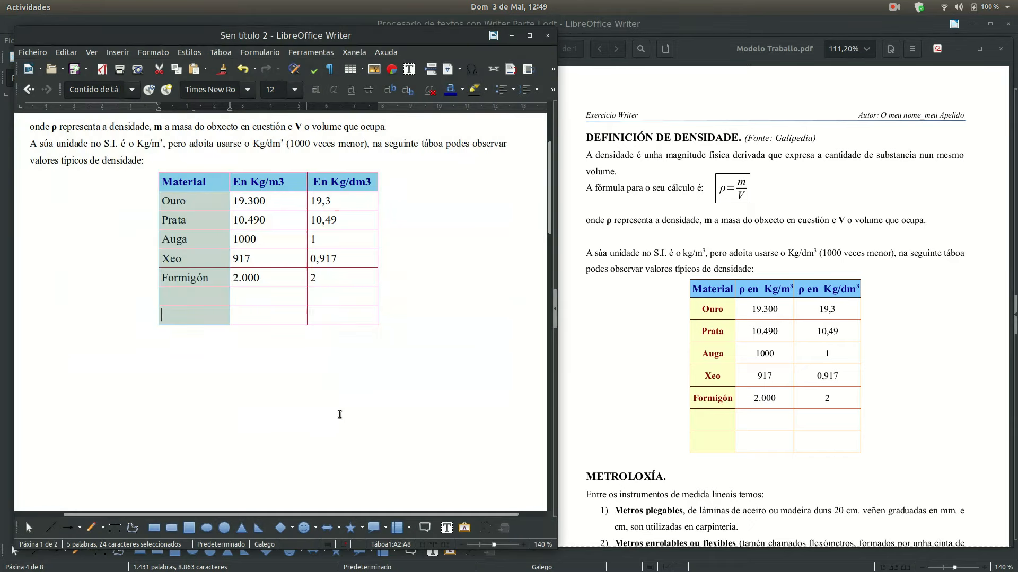
# Step: Format the material names in the first column in reddish brown and bold
pyautogui.moveTo(217, 318); pyautogui.dragTo(175, 203)
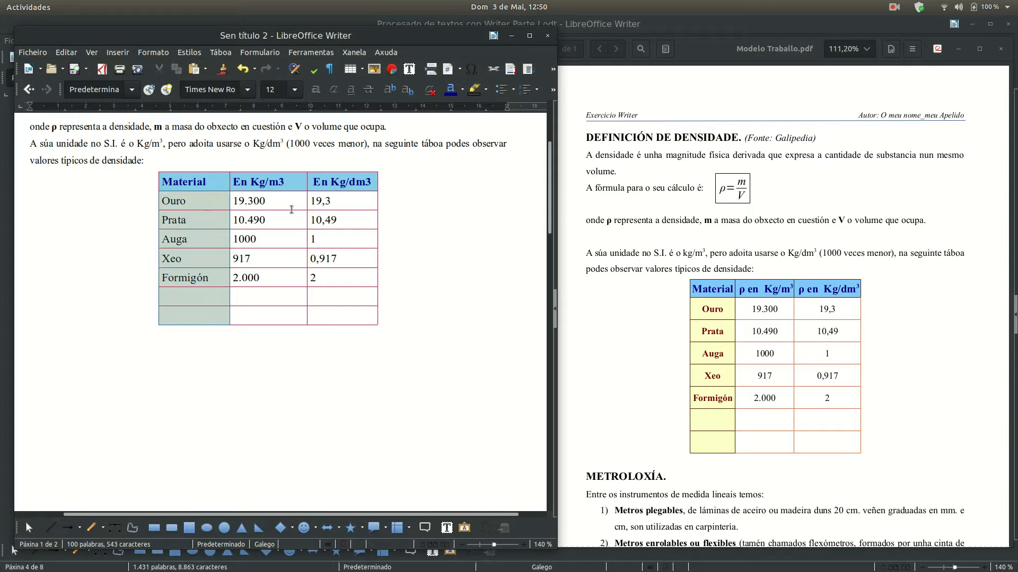
pyautogui.click(462, 91)
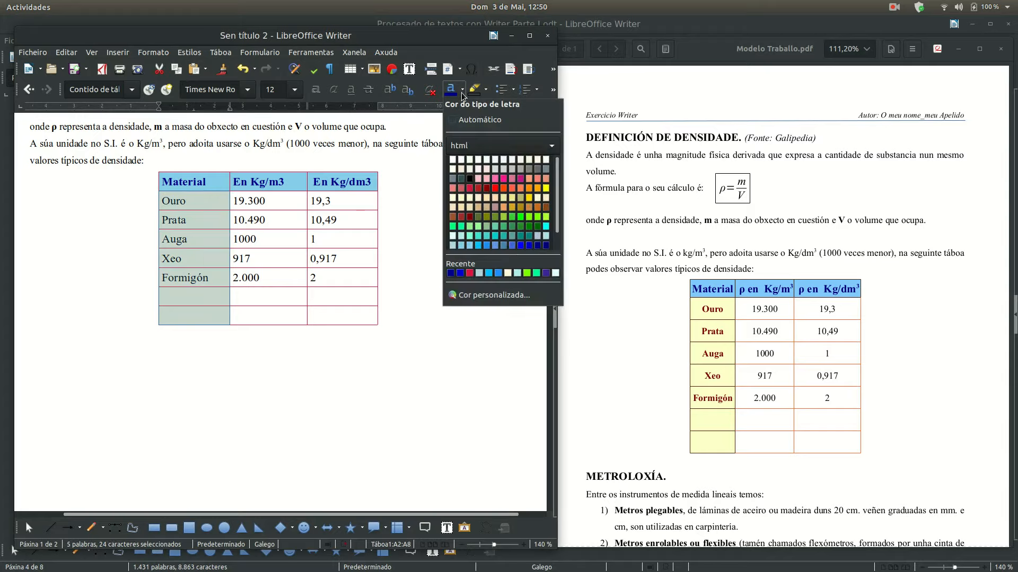
pyautogui.click(460, 217)
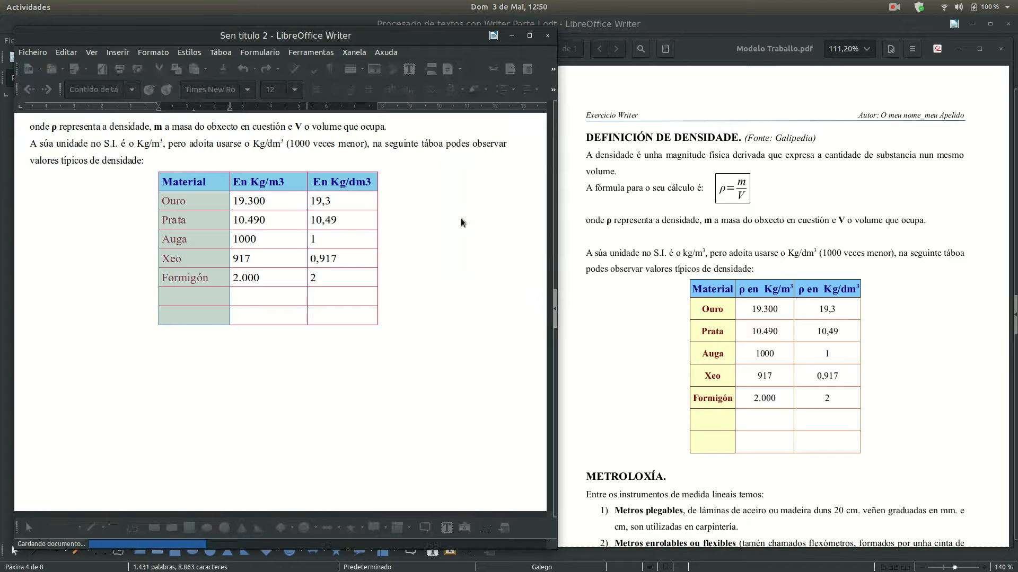
pyautogui.click(316, 91)
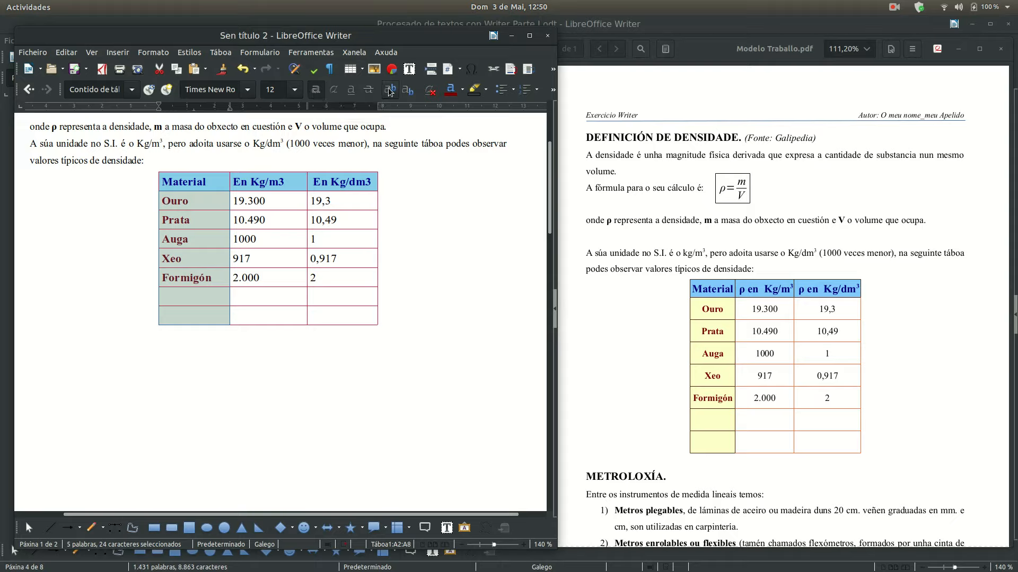
pyautogui.click(254, 380)
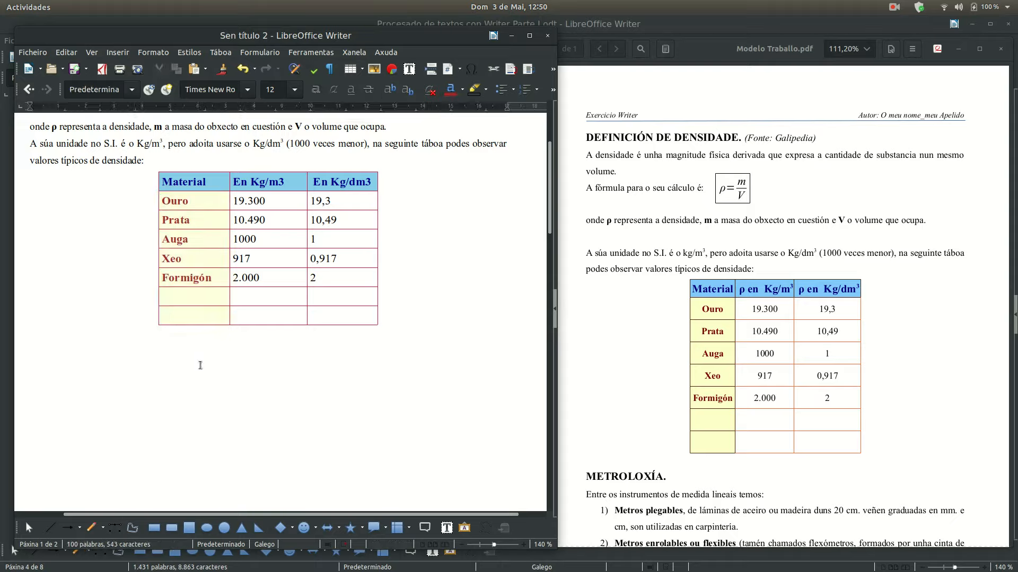
# Step: Change "En" to "en" in the Kg/m3 header cell and insert the special character ρ (Greek small letter rho) in front of it
pyautogui.click(240, 182)
pyautogui.press('BackSpace')
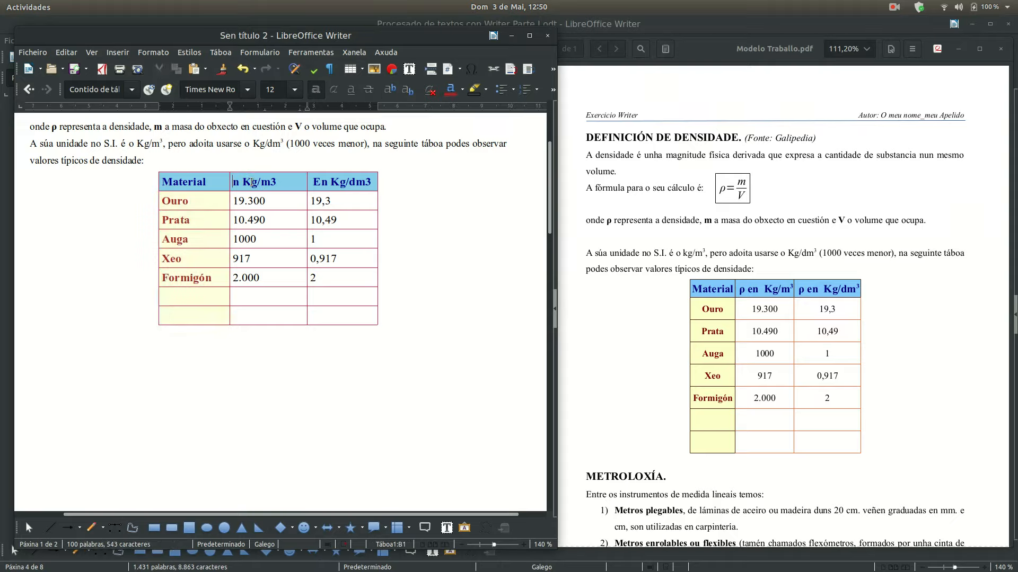
pyautogui.write('e')
pyautogui.click(232, 182)
pyautogui.click(119, 52)
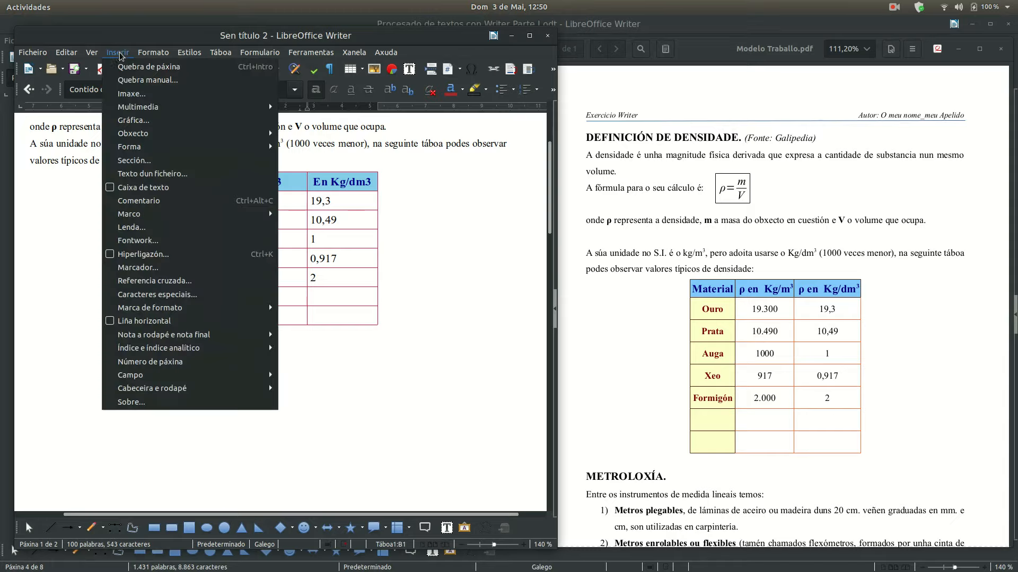
pyautogui.click(156, 296)
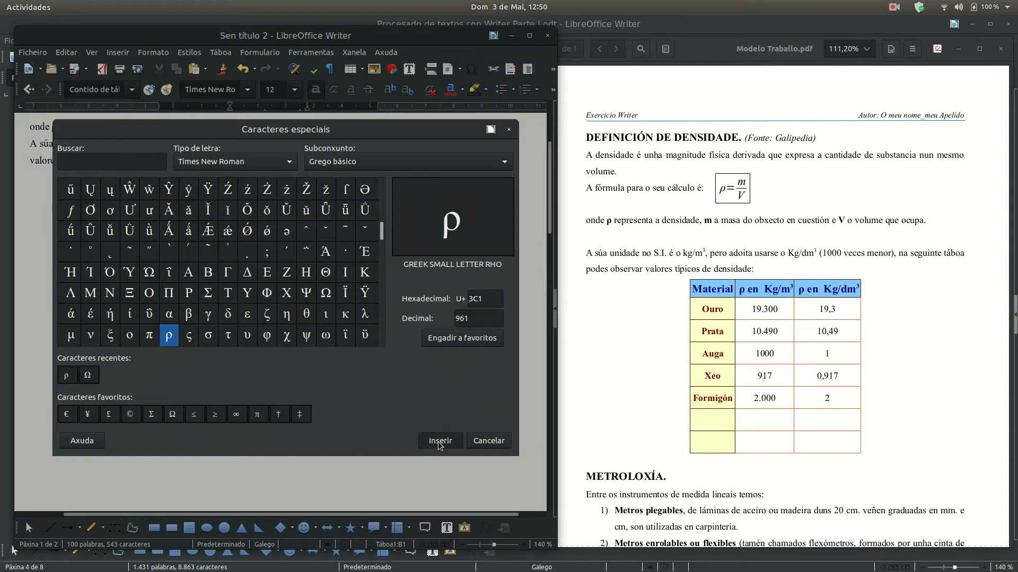
pyautogui.click(440, 441)
# Step: Insert the special character ρ in front of "En Kg/dm3" in the third header cell
pyautogui.press('Tab')
pyautogui.click(116, 50)
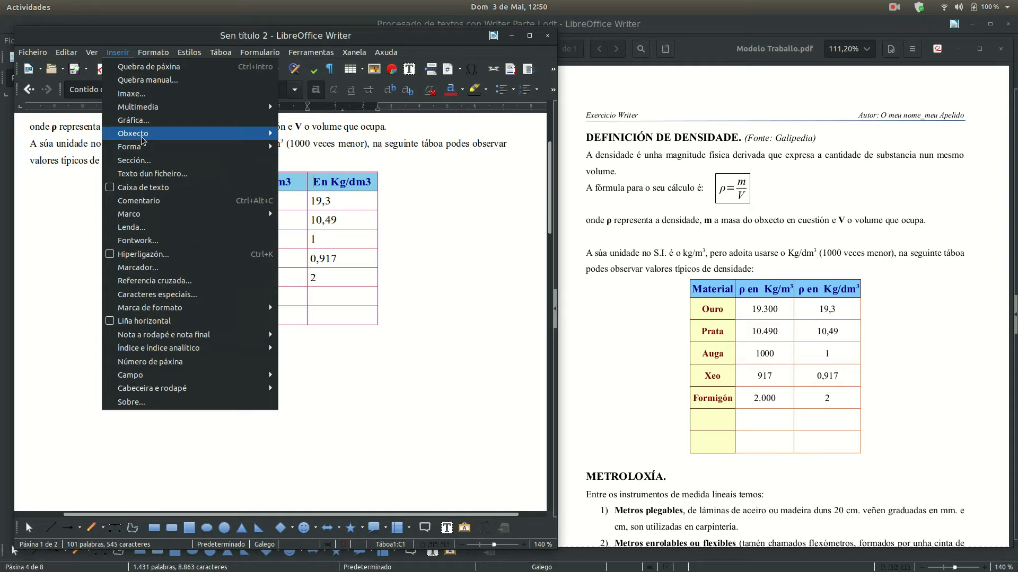
pyautogui.click(151, 295)
pyautogui.click(169, 335)
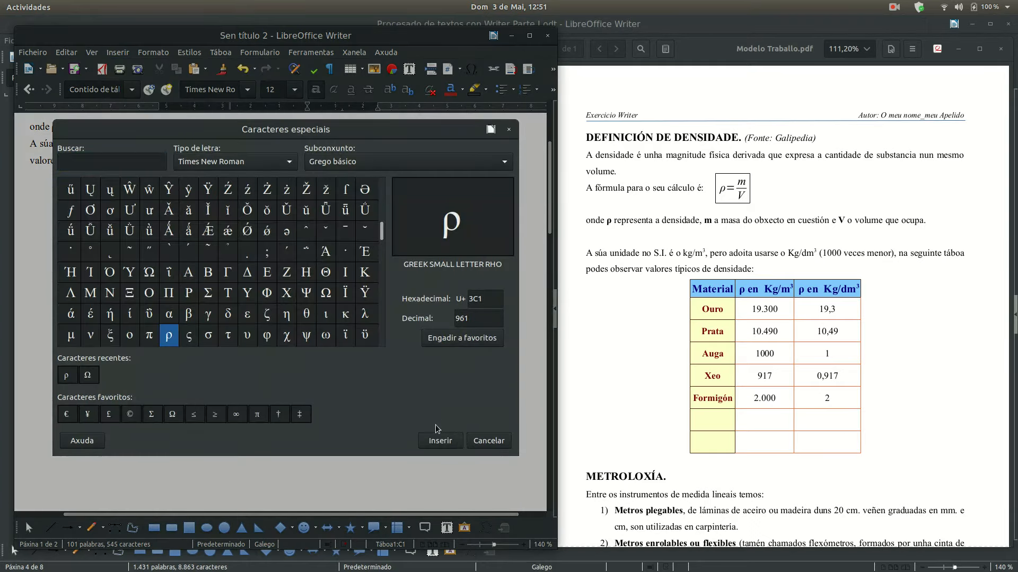
pyautogui.click(440, 440)
pyautogui.press('Down')
pyautogui.press('Down')
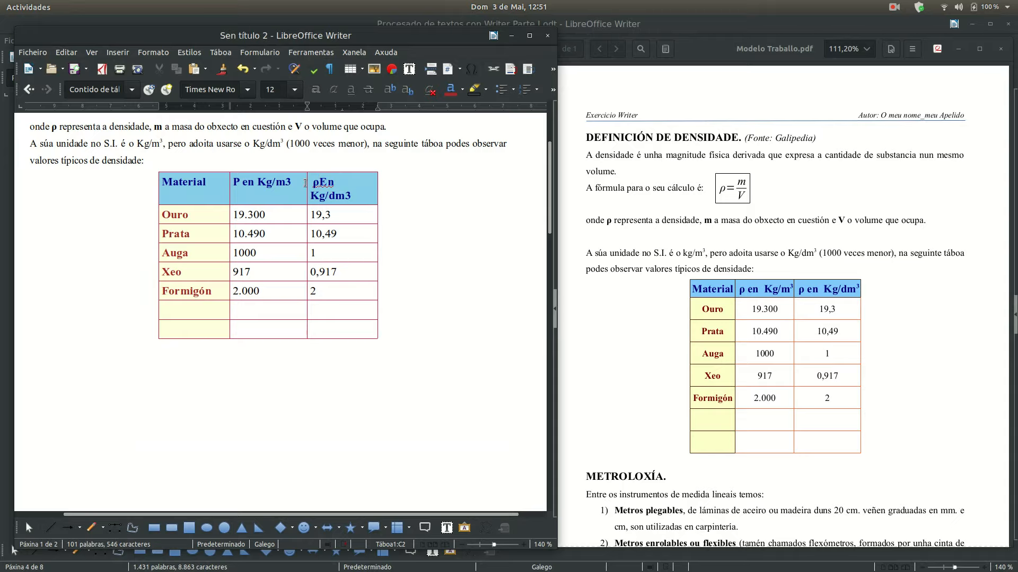
# Step: Add a space after the density symbol in the Kg/dm3 header and convert the symbol to lowercase ρ
pyautogui.click(323, 185)
pyautogui.moveTo(312, 183); pyautogui.dragTo(322, 182)
pyautogui.click(153, 52)
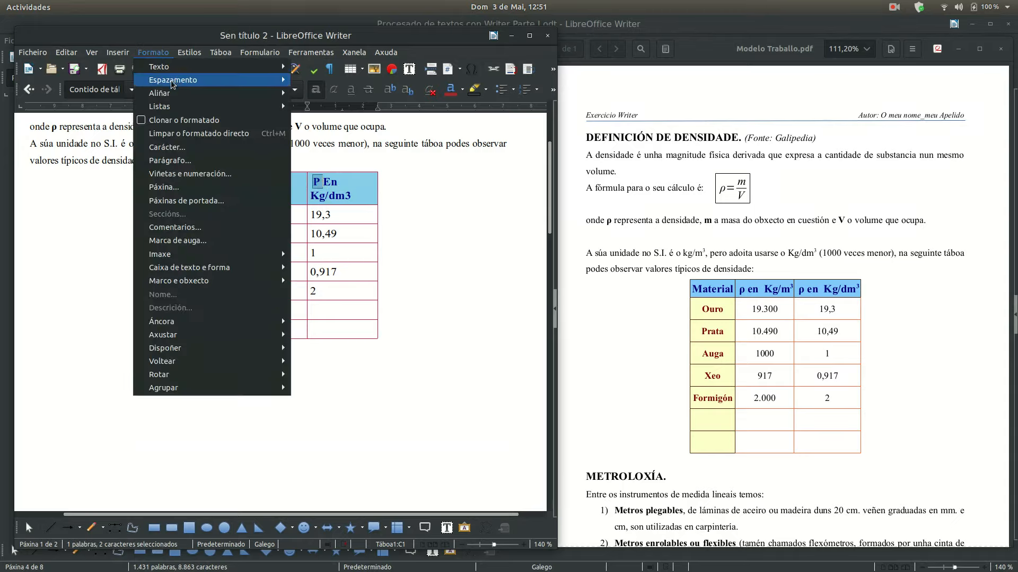
pyautogui.moveTo(181, 67)
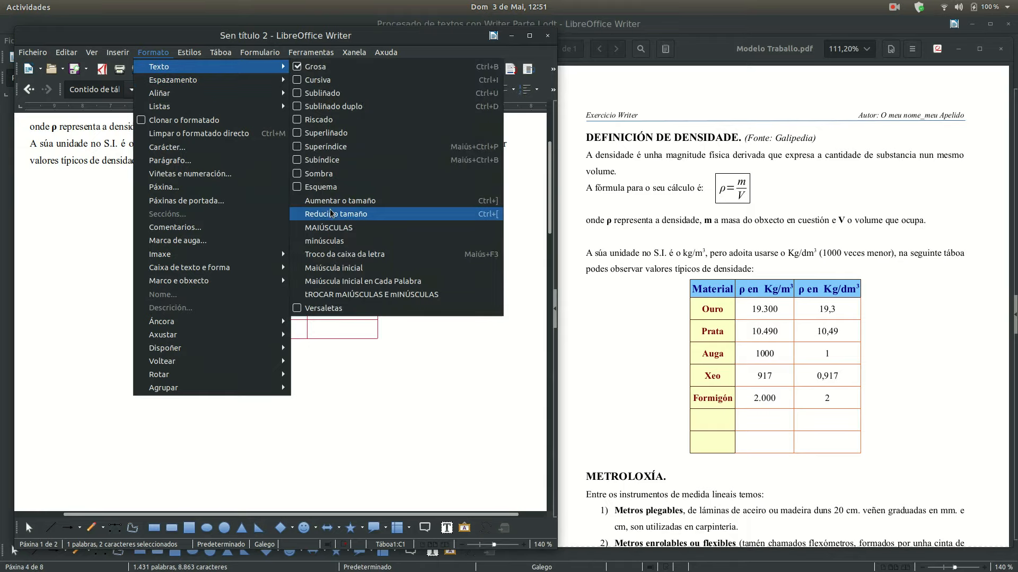
pyautogui.click(333, 247)
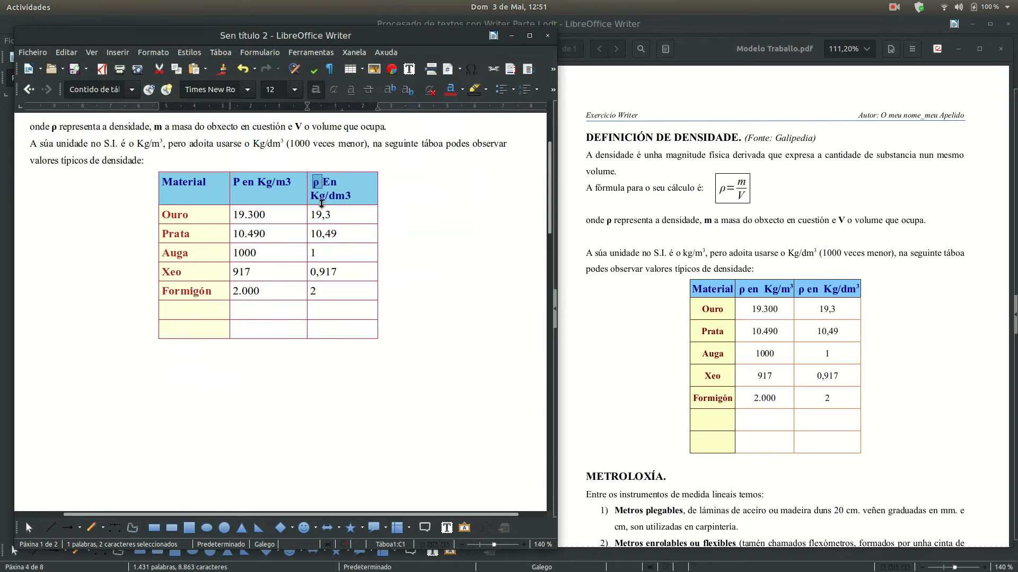
# Step: Change "En" to "en" in the Kg/dm3 header and convert the density symbol in the Kg/m3 header to lowercase ρ
pyautogui.moveTo(234, 183); pyautogui.dragTo(240, 183)
pyautogui.click(145, 53)
pyautogui.moveTo(171, 68)
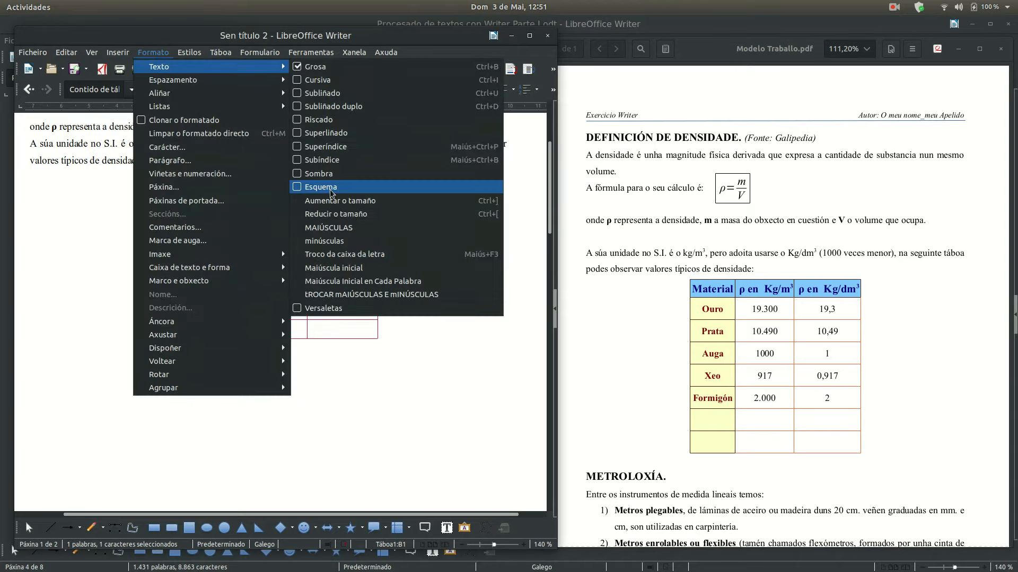
pyautogui.click(333, 240)
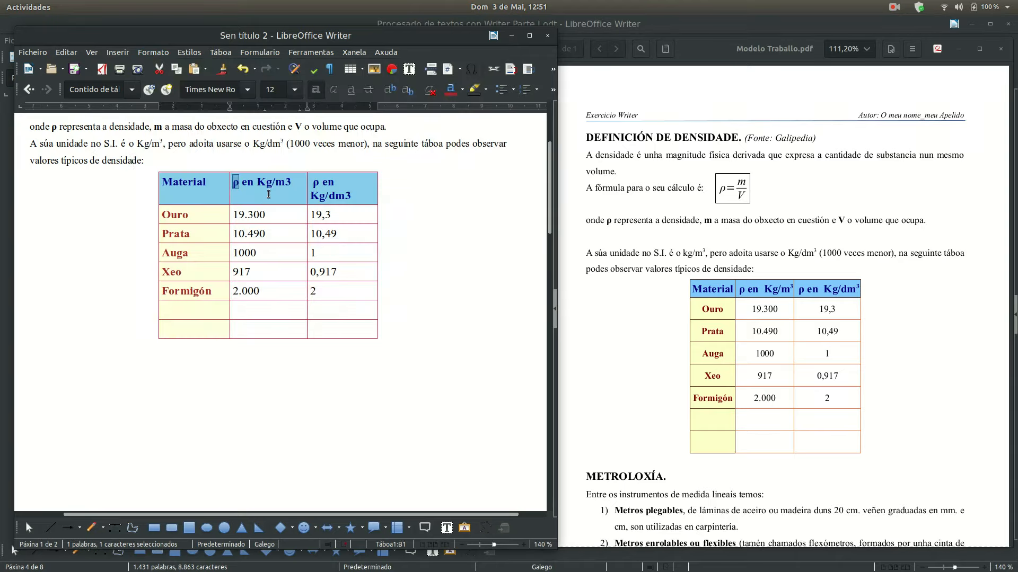
# Step: Format the 3 of Kg/m3 and Kg/dm3 in the table's header row as superscript
pyautogui.moveTo(286, 182); pyautogui.dragTo(351, 197)
pyautogui.click(389, 89)
pyautogui.click(391, 91)
pyautogui.doubleClick(377, 218)
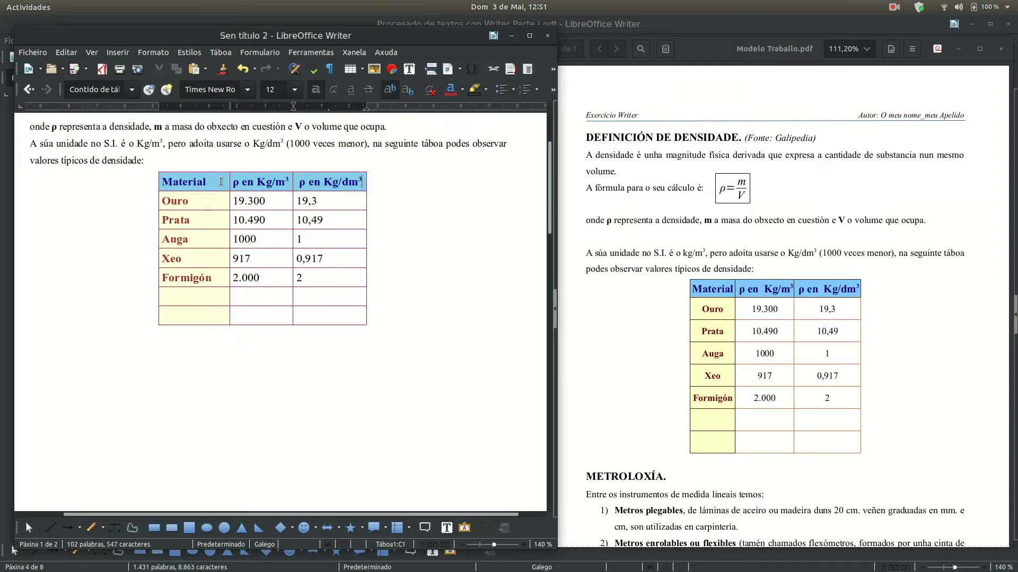
# Step: Narrow the three table columns so they fit closely around their text
pyautogui.moveTo(229, 180); pyautogui.dragTo(216, 185)
pyautogui.moveTo(294, 181); pyautogui.dragTo(279, 189)
pyautogui.moveTo(366, 183); pyautogui.dragTo(352, 189)
# Step: Centre the text of all table cells horizontally
pyautogui.moveTo(168, 181); pyautogui.dragTo(338, 315)
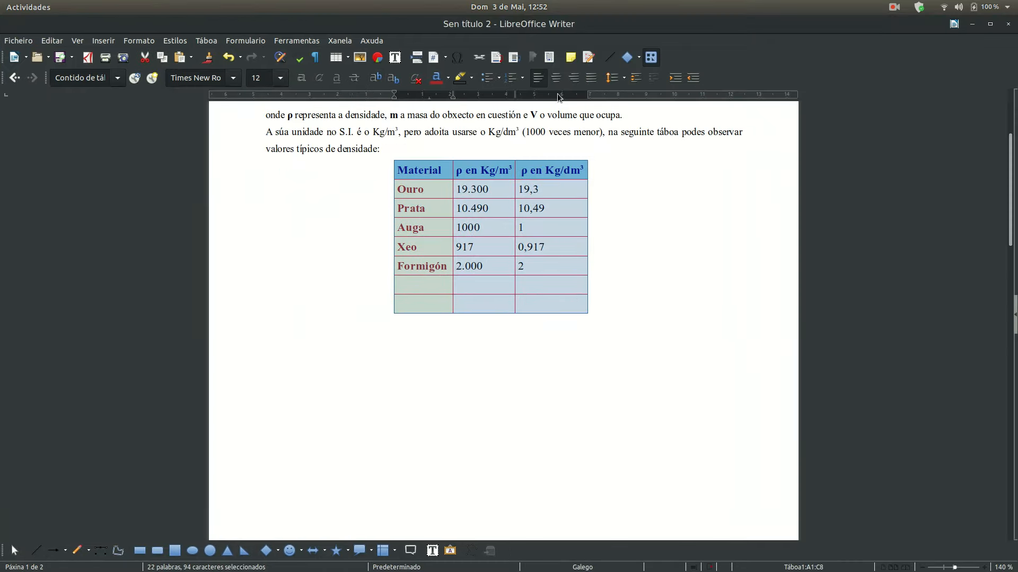
pyautogui.click(556, 78)
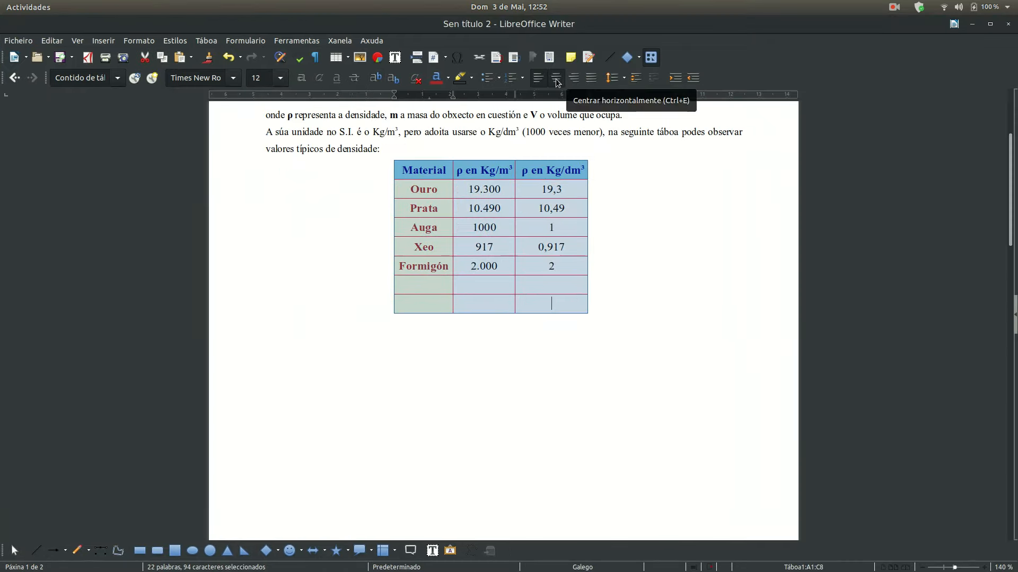
pyautogui.click(553, 228)
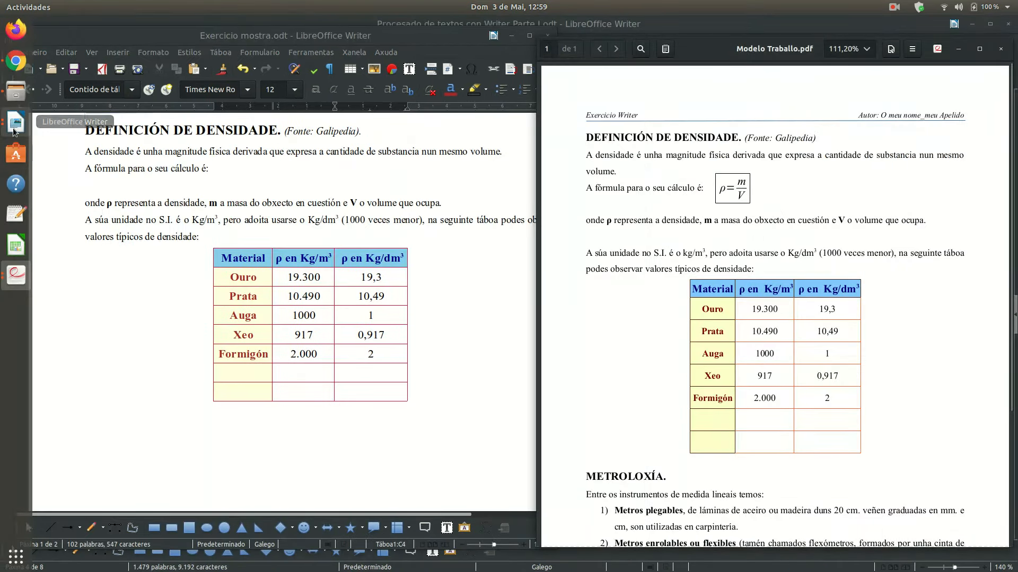
# Step: Open the linked density page didactica.fisica.uson.mx/tablas/densidad.htm from the instructions document and copy the material name Glicerina
pyautogui.click(17, 131)
pyautogui.keyDown('ctrl'); pyautogui.click(471, 341); pyautogui.keyUp('ctrl')
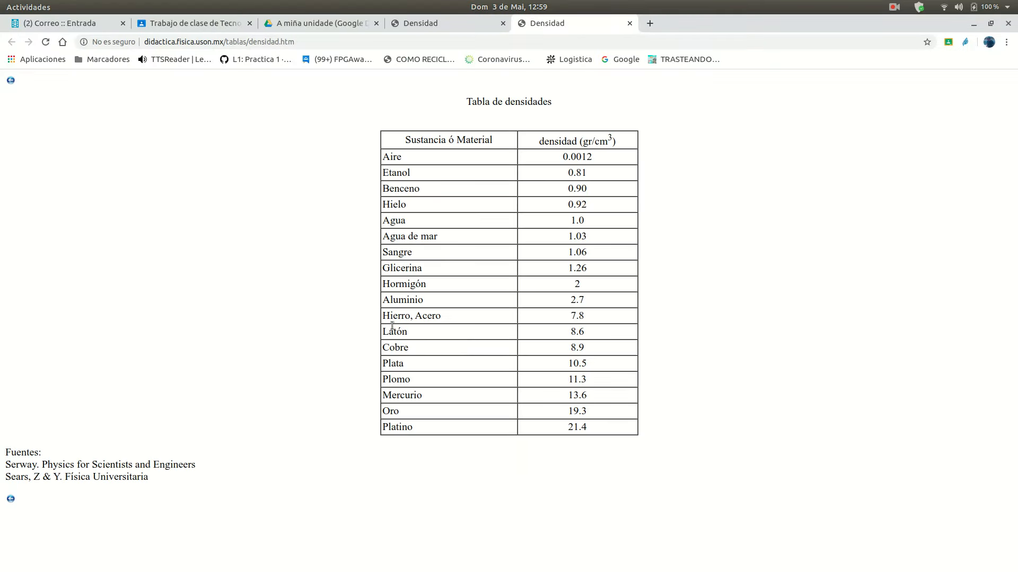
pyautogui.moveTo(383, 268); pyautogui.dragTo(423, 270)
pyautogui.hotkey('ctrl', 'c')
# Step: Paste Glicerina as unformatted text into the Material cell below Formigón in Exercicio mostra.odt
pyautogui.moveTo(12, 239)
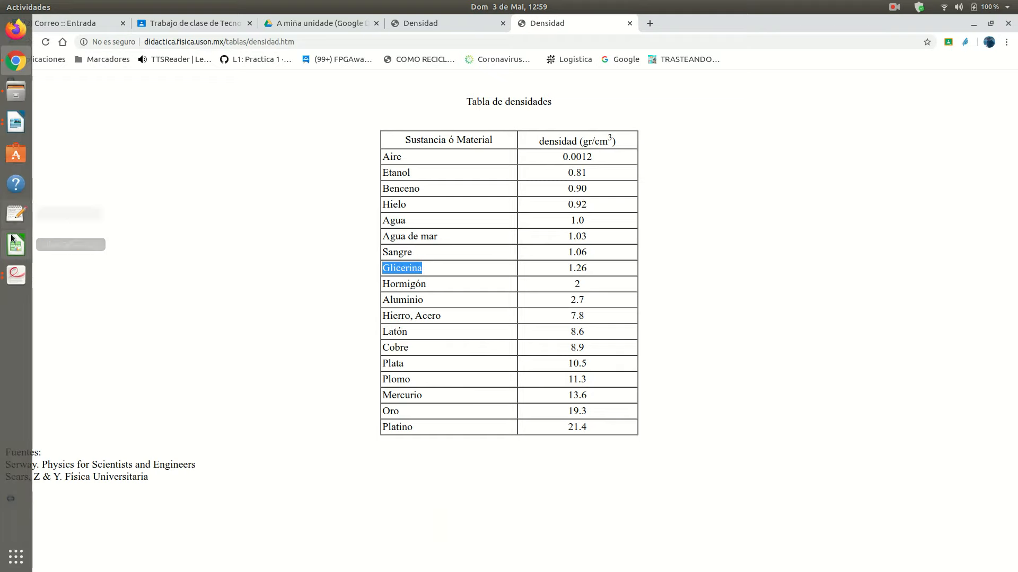
pyautogui.click(13, 122)
pyautogui.click(123, 177)
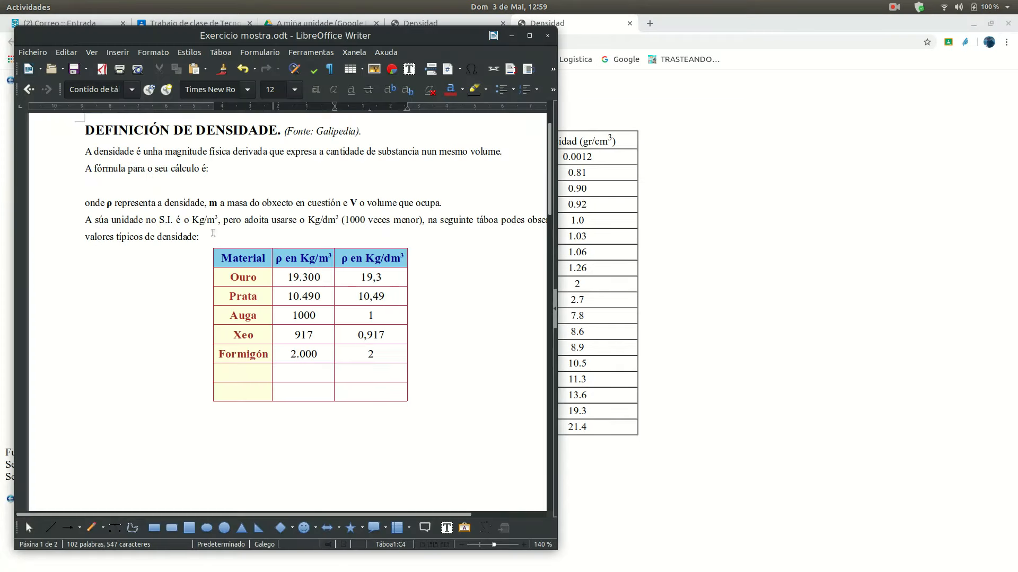
pyautogui.click(242, 374)
pyautogui.rightClick(249, 372)
pyautogui.moveTo(321, 394)
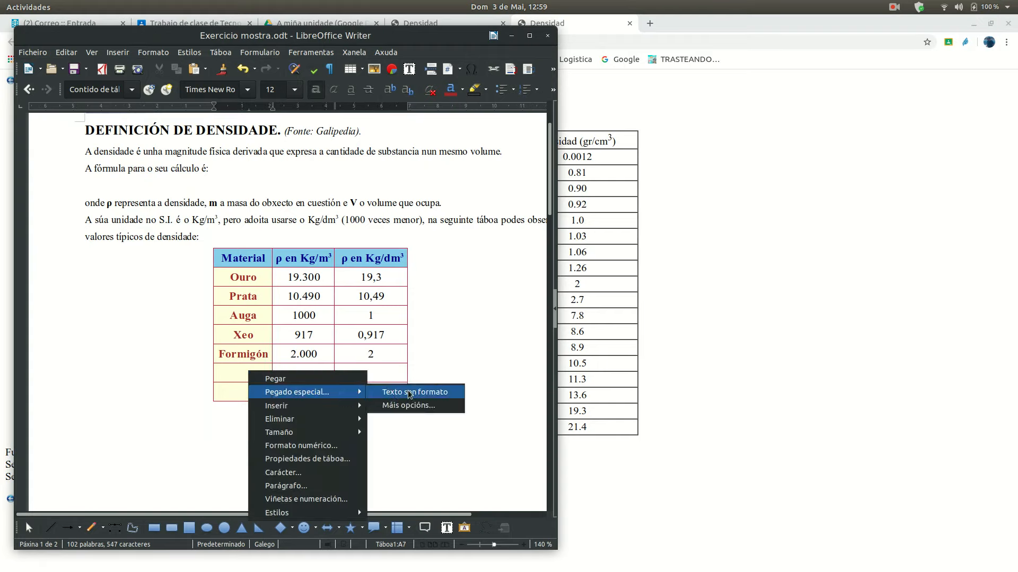
pyautogui.click(452, 392)
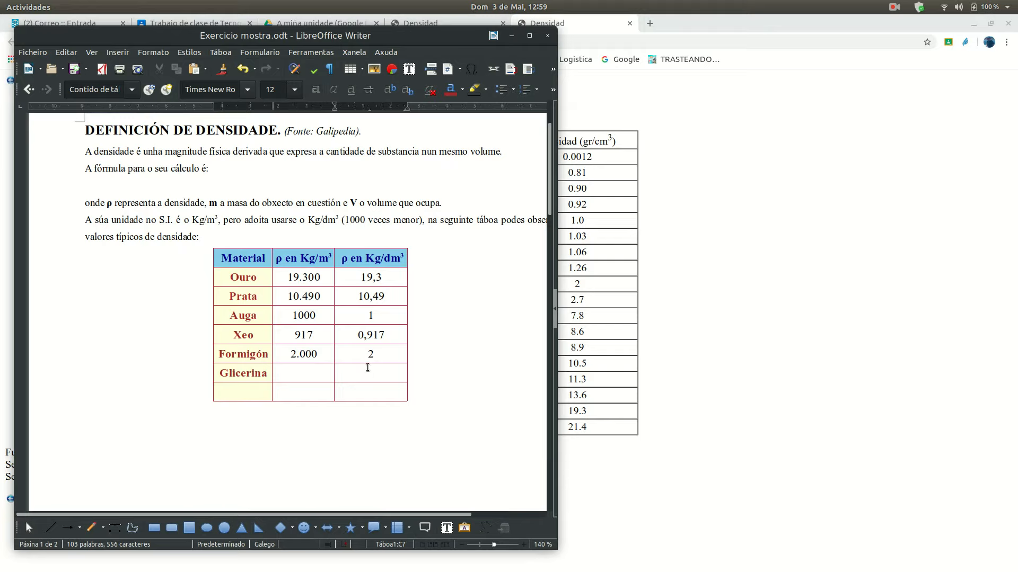
# Step: Enter Glicerina's densities: 1,26 in the Kg/dm³ column and 1260 in the Kg/m³ column
pyautogui.click(368, 367)
pyautogui.write('1,26')
pyautogui.click(292, 375)
pyautogui.write('123')
pyautogui.press('BackSpace')
pyautogui.write('60')
# Step: Copy Mercurio from the web density table and paste it as unformatted text into the last Material cell of Exercicio mostra.odt
pyautogui.click(617, 374)
pyautogui.moveTo(425, 395); pyautogui.dragTo(383, 397)
pyautogui.hotkey('ctrl', 'c')
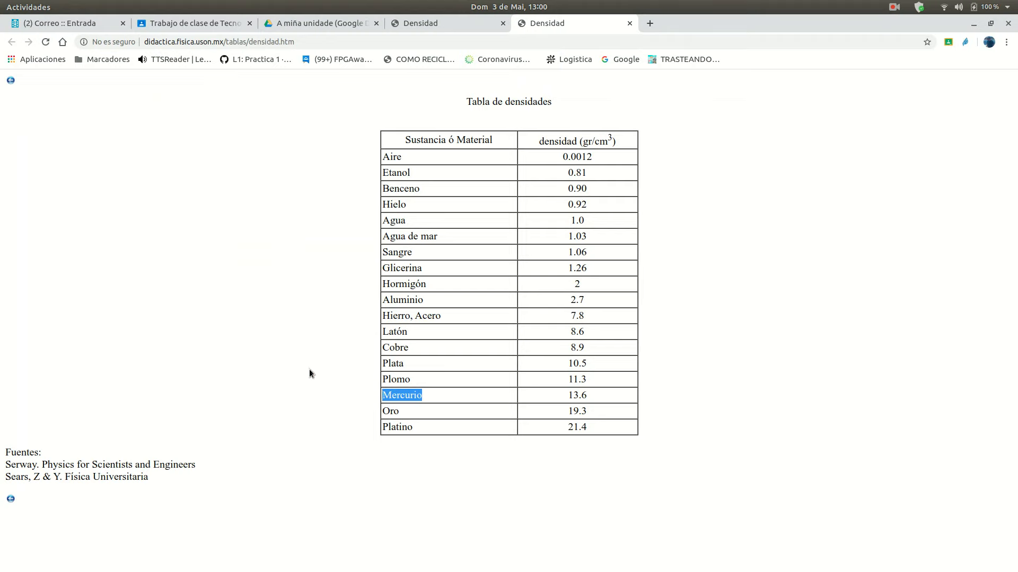
pyautogui.click(15, 122)
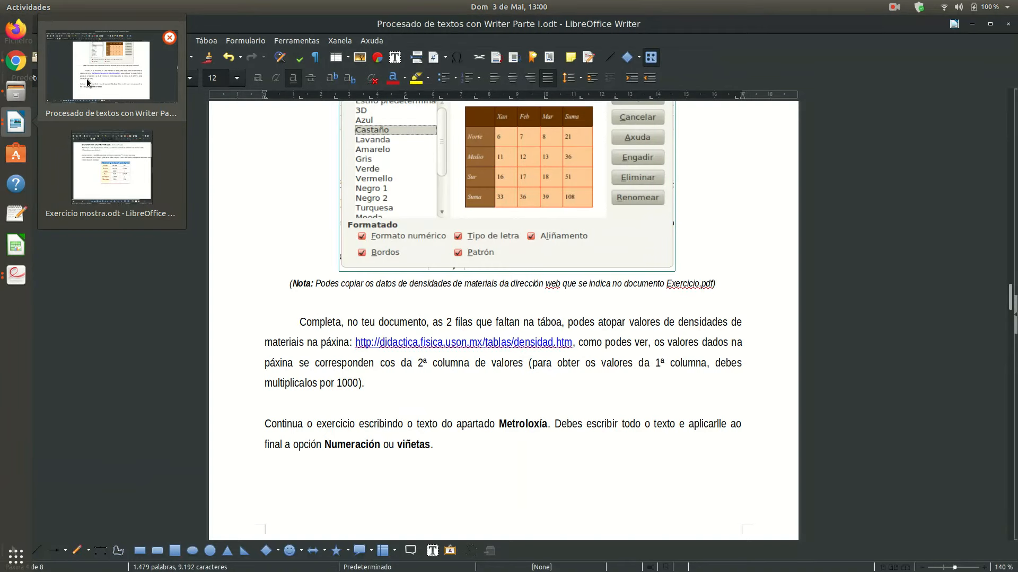
pyautogui.click(87, 177)
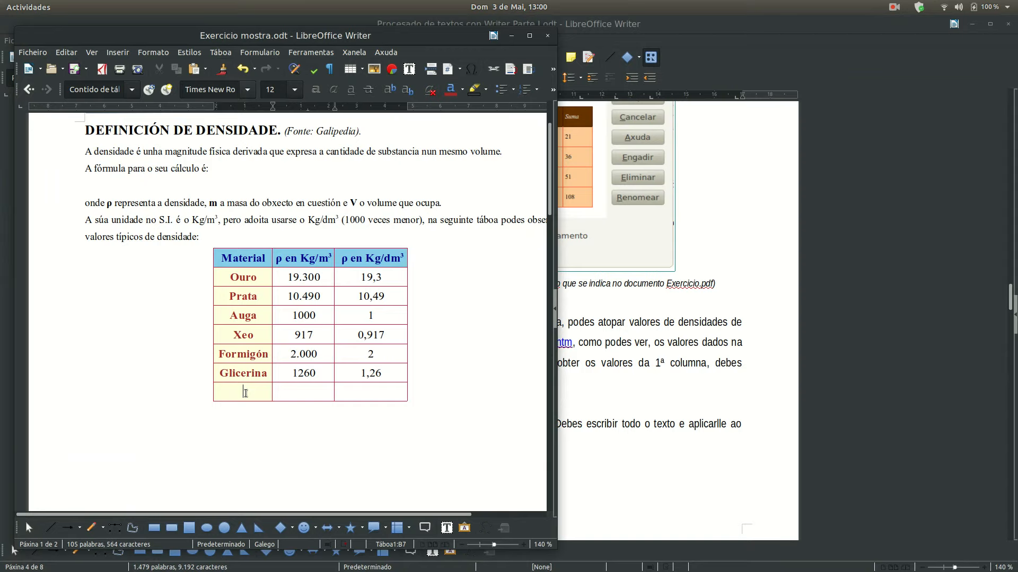
pyautogui.rightClick(245, 393)
pyautogui.moveTo(303, 414)
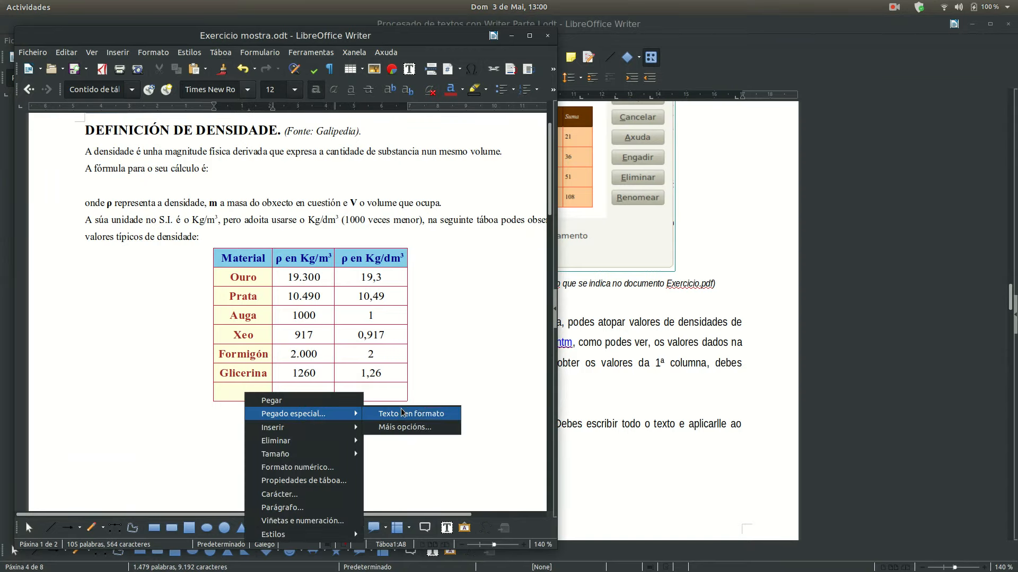
pyautogui.click(418, 413)
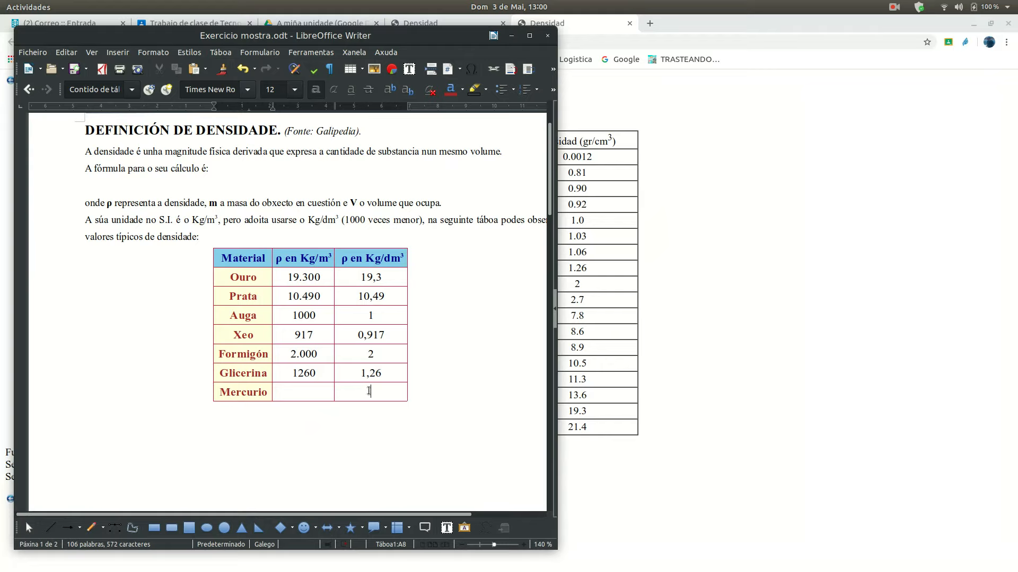
# Step: Enter Mercurio's densities: 13,6 in the Kg/dm³ column and 13600 in the Kg/m³ column
pyautogui.click(370, 391)
pyautogui.write('13,6')
pyautogui.click(292, 396)
pyautogui.write('13600')
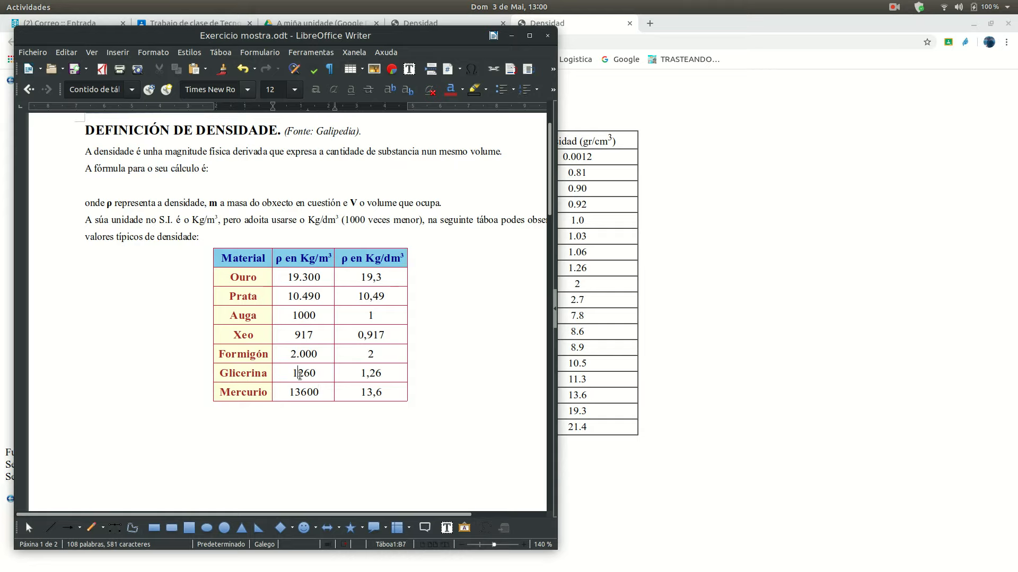
# Step: Add thousands points to the Glicerina and Mercurio Kg/m³ values (1.260 and 13.600) and bring the model PDF into view
pyautogui.write('..')
pyautogui.hotkey('alt', 'Tab')
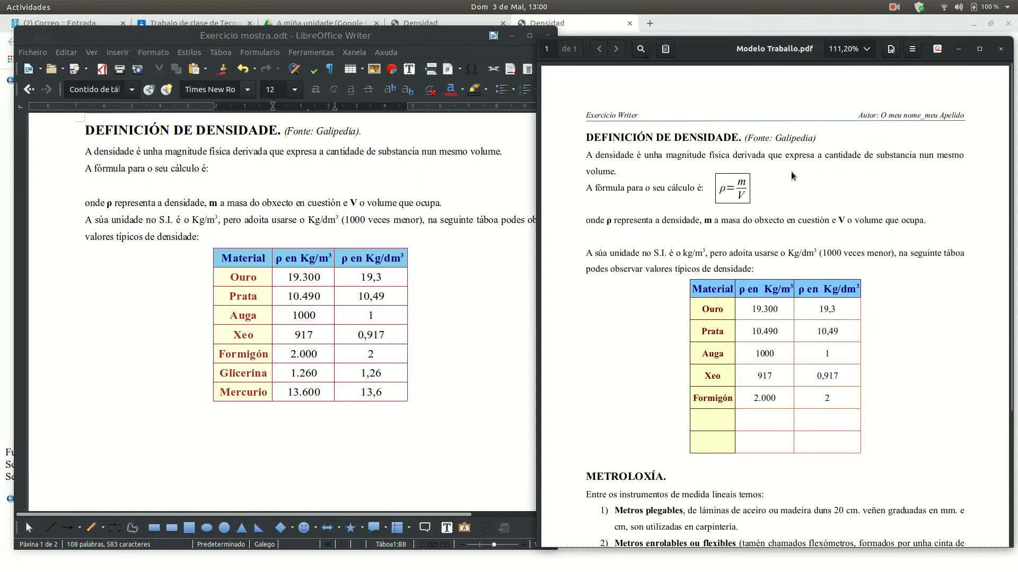